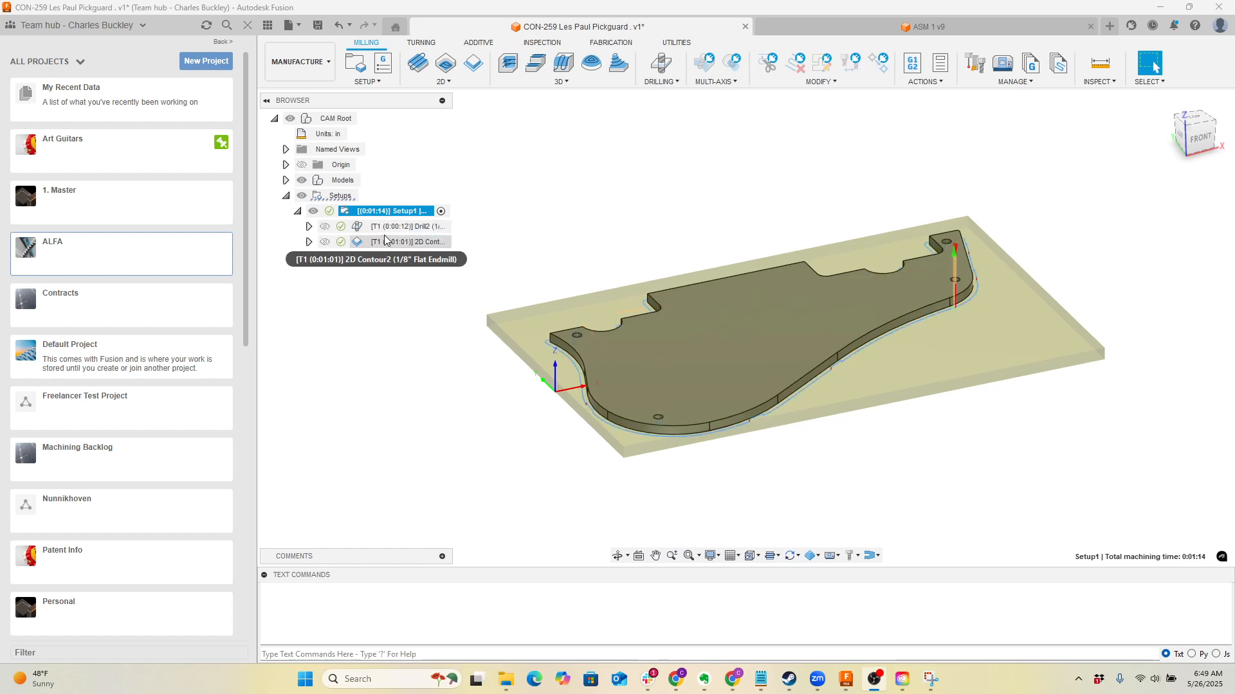
right_click(387, 243)
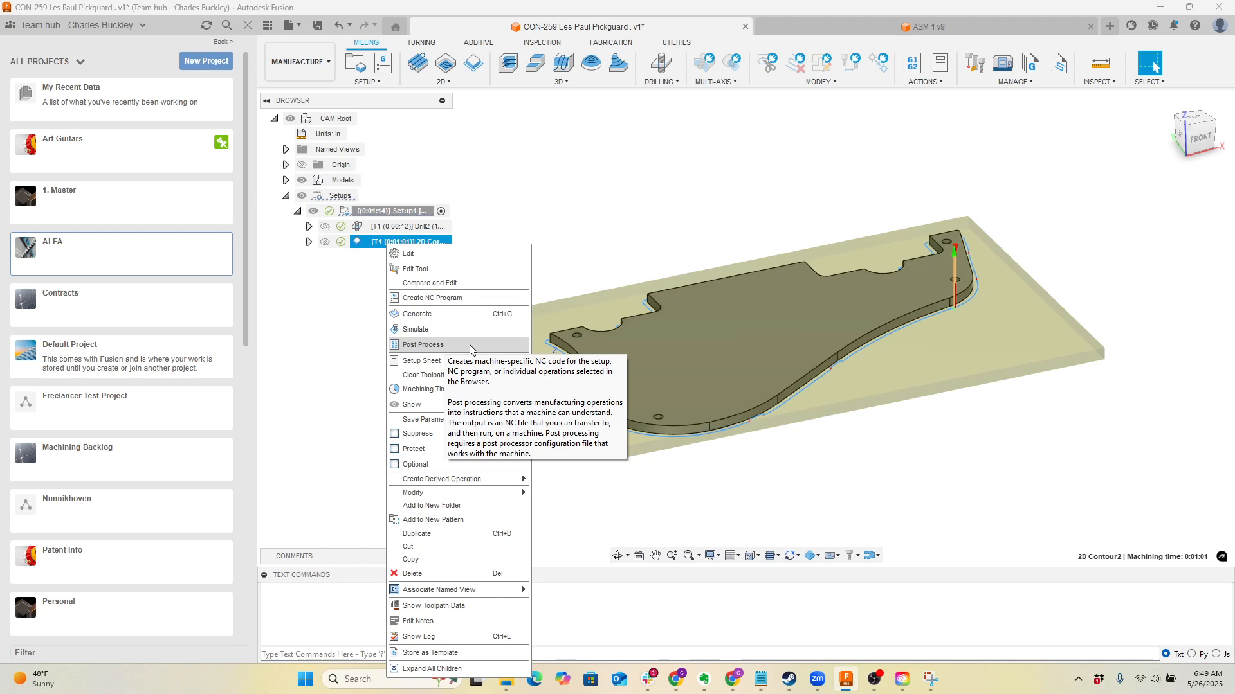
left_click(976, 121)
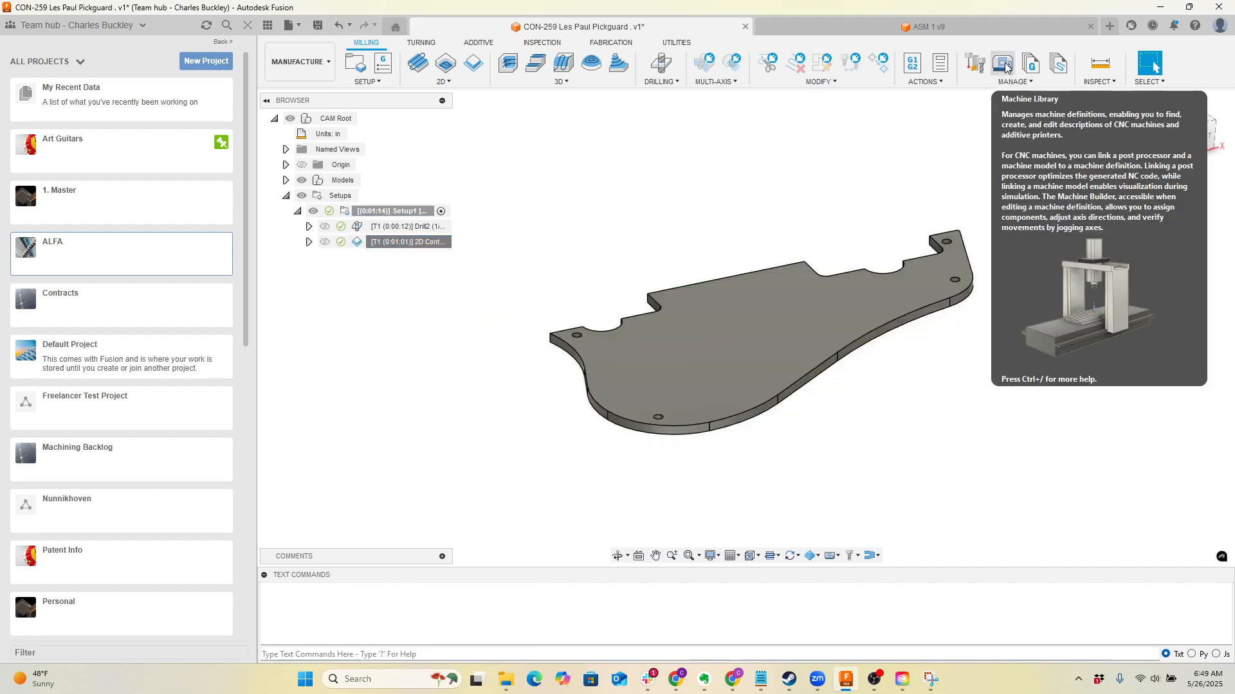
Open the Machine Library and look through the Cloud, Local and Linked folders of My machines
left_click(1005, 65)
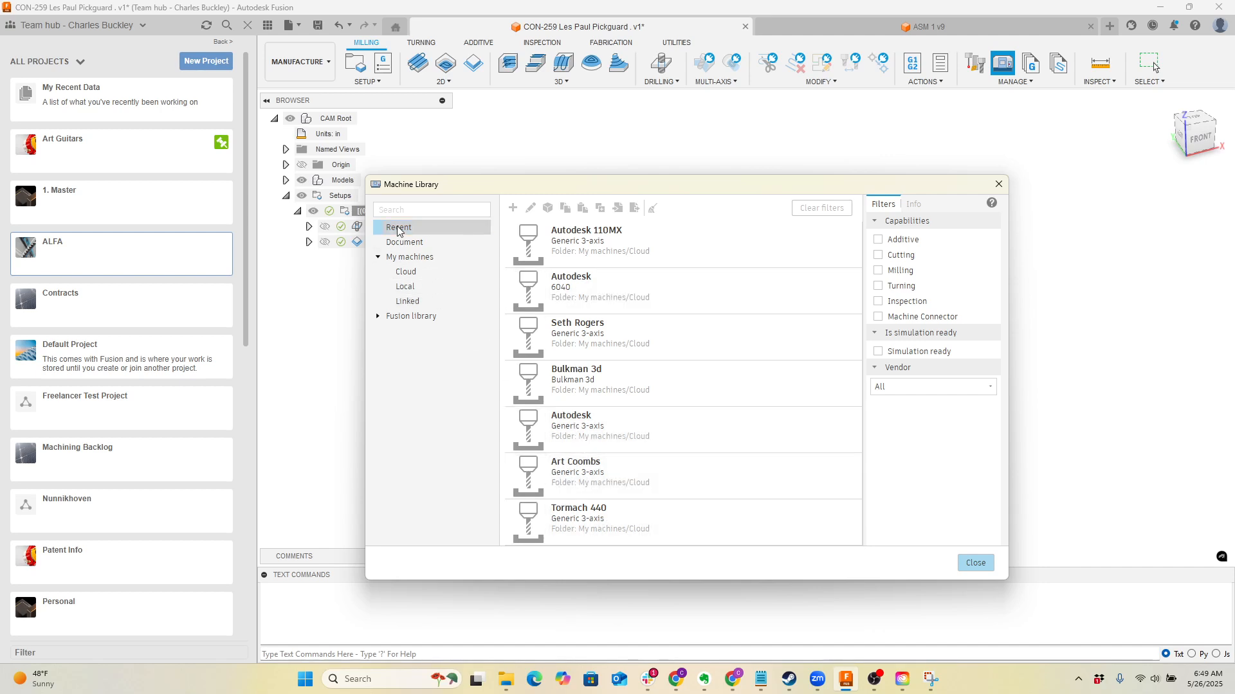
left_click(414, 273)
left_click(425, 284)
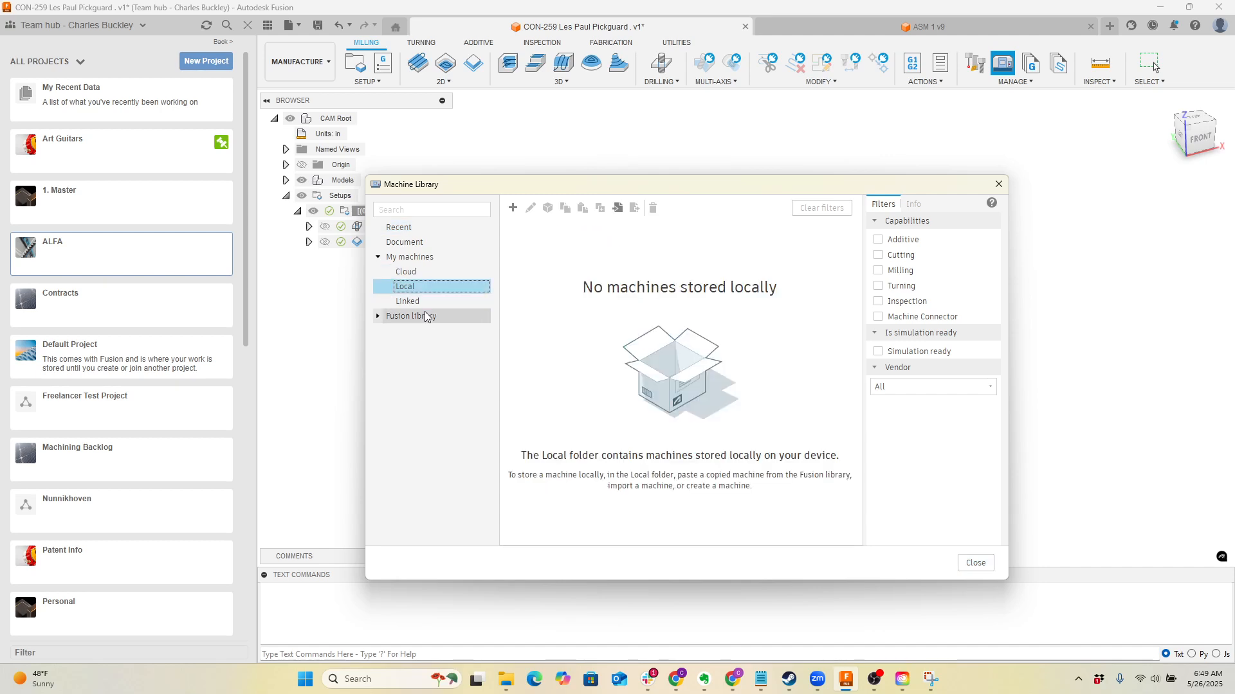
left_click(421, 301)
left_click(418, 286)
left_click(415, 270)
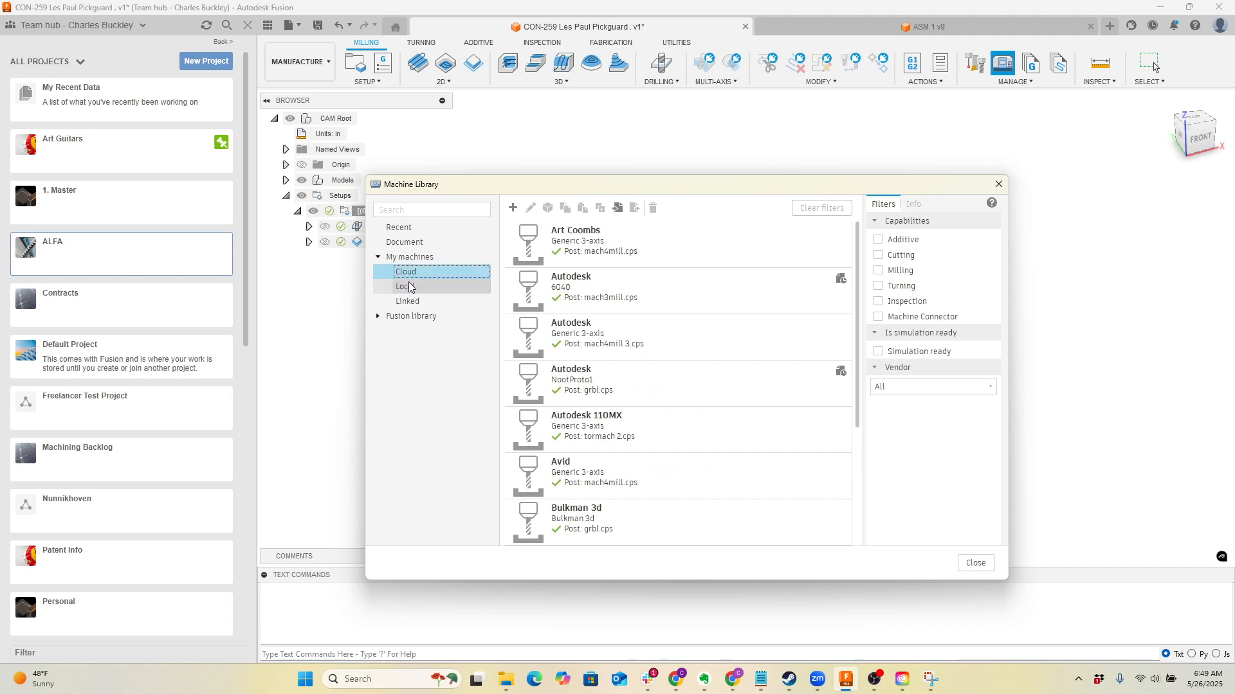
left_click(412, 256)
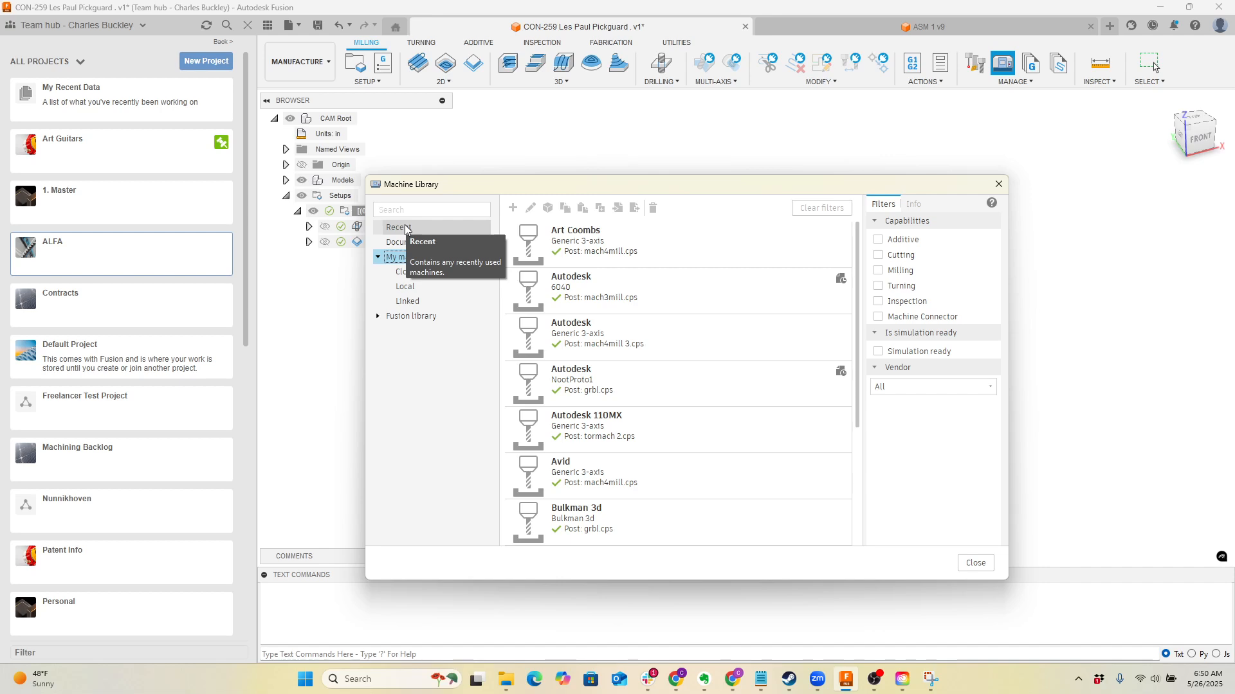
Create a new milling machine in the Local folder of My machines
left_click(417, 286)
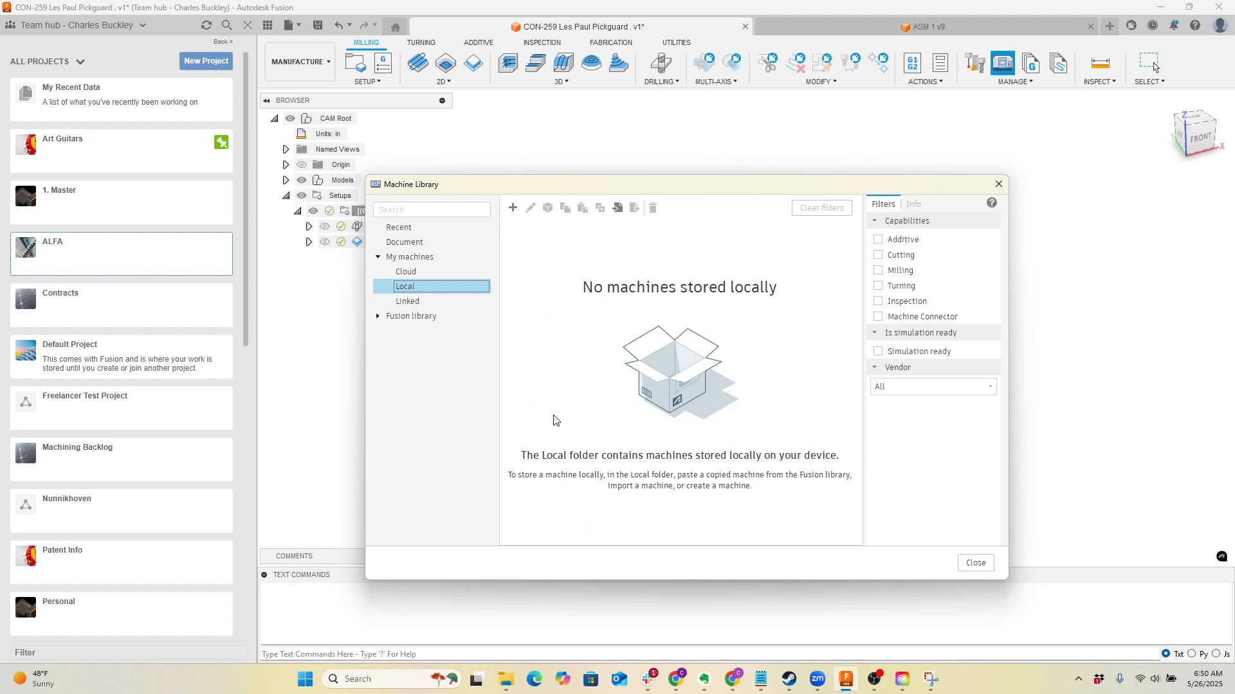
left_click(512, 207)
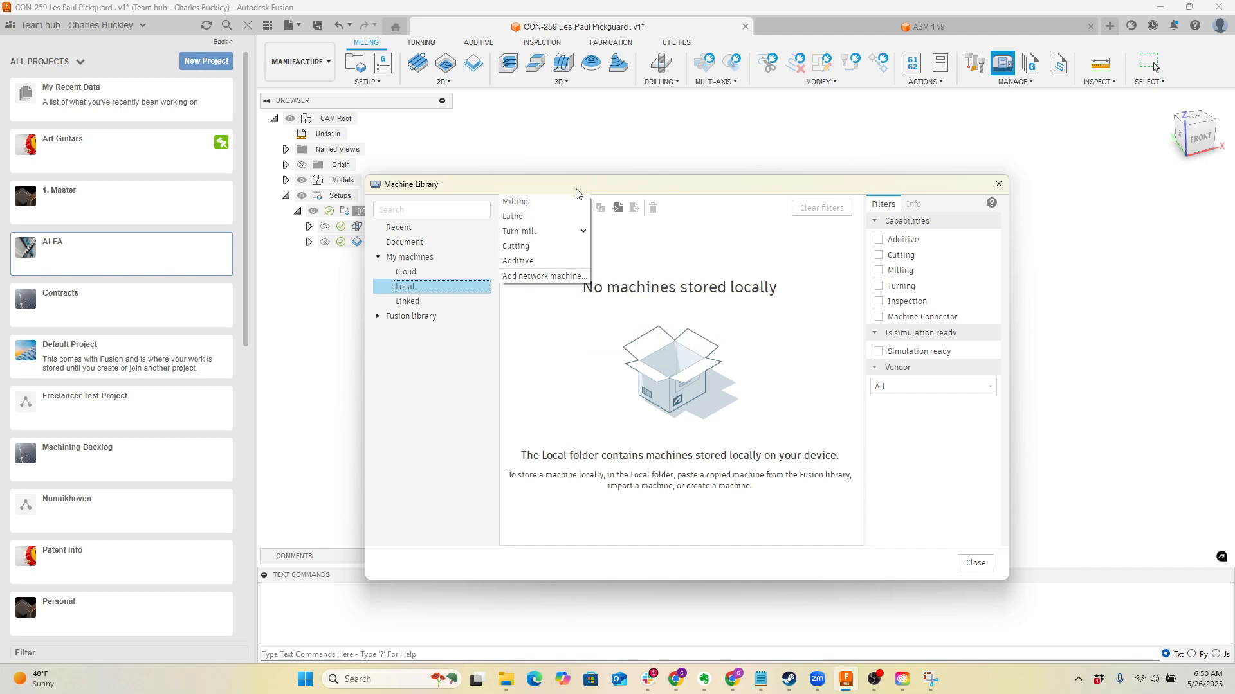
left_click(569, 204)
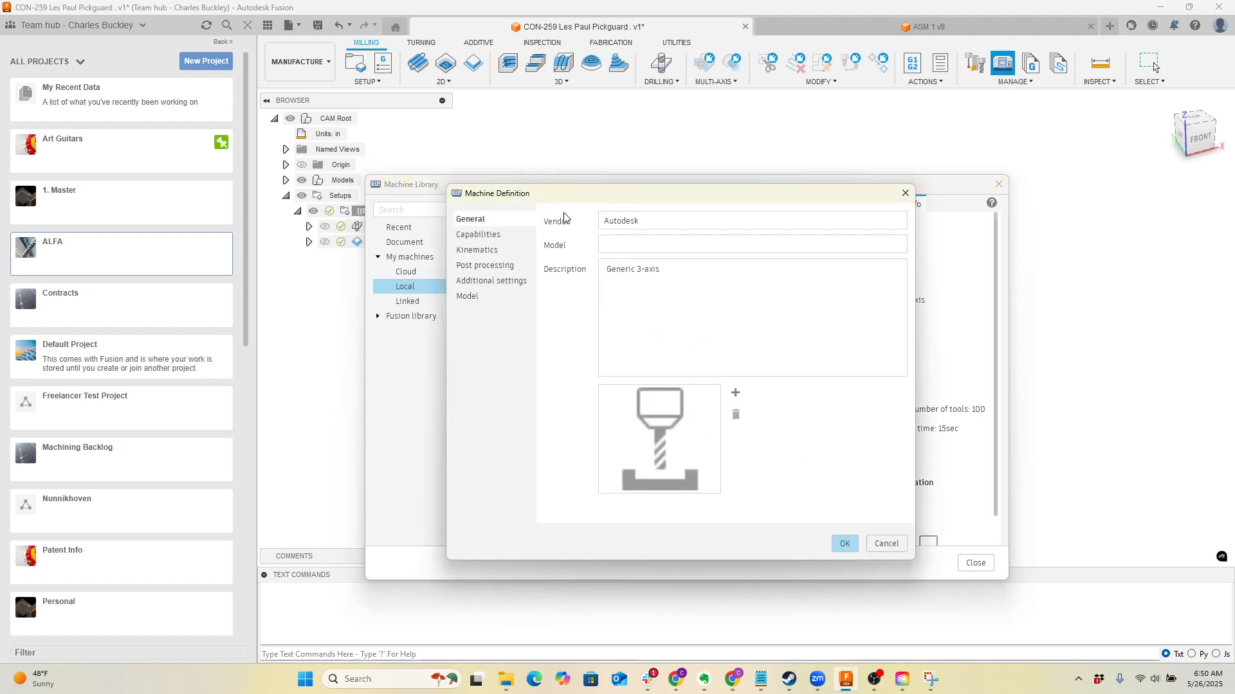
Replace the new machine's vendor entry with the customer's full name
left_click_drag(605, 222, 630, 222)
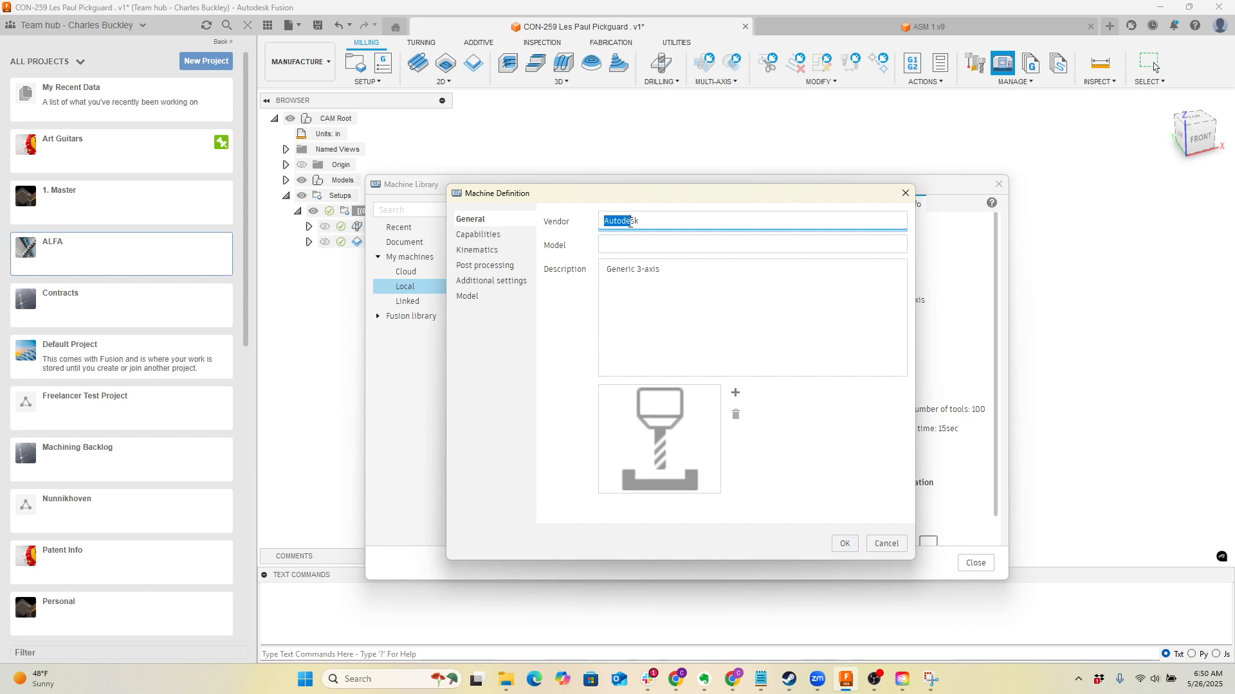
double_click(629, 218)
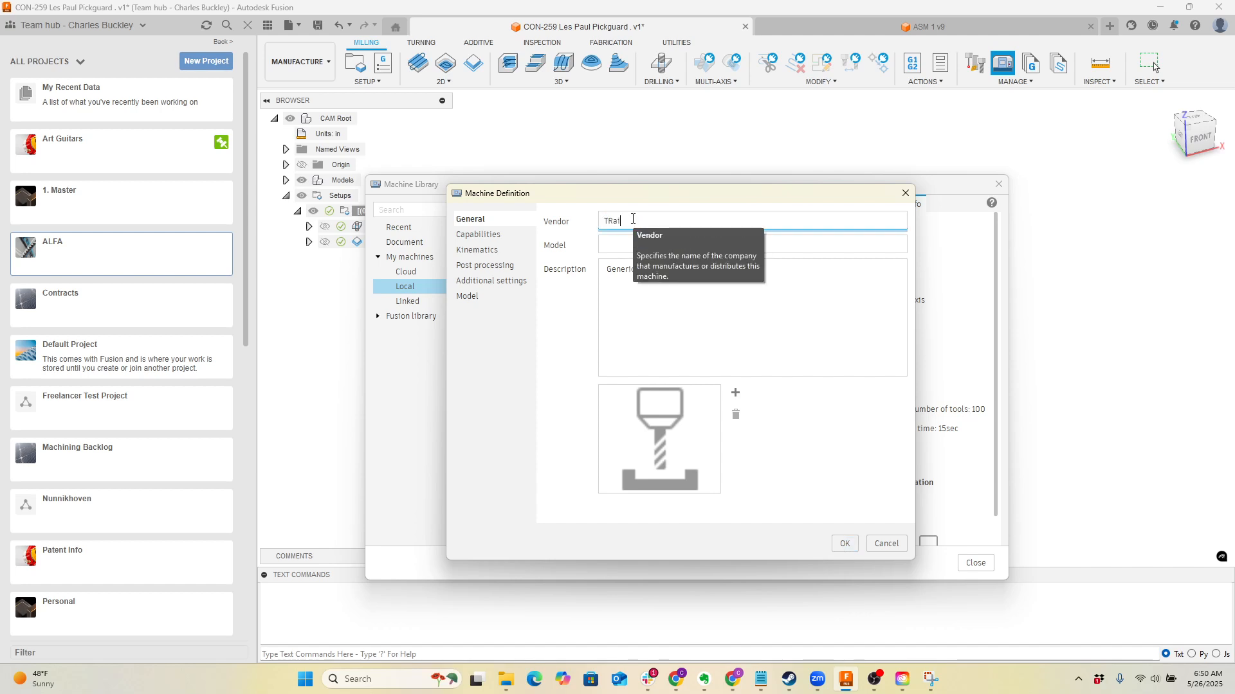
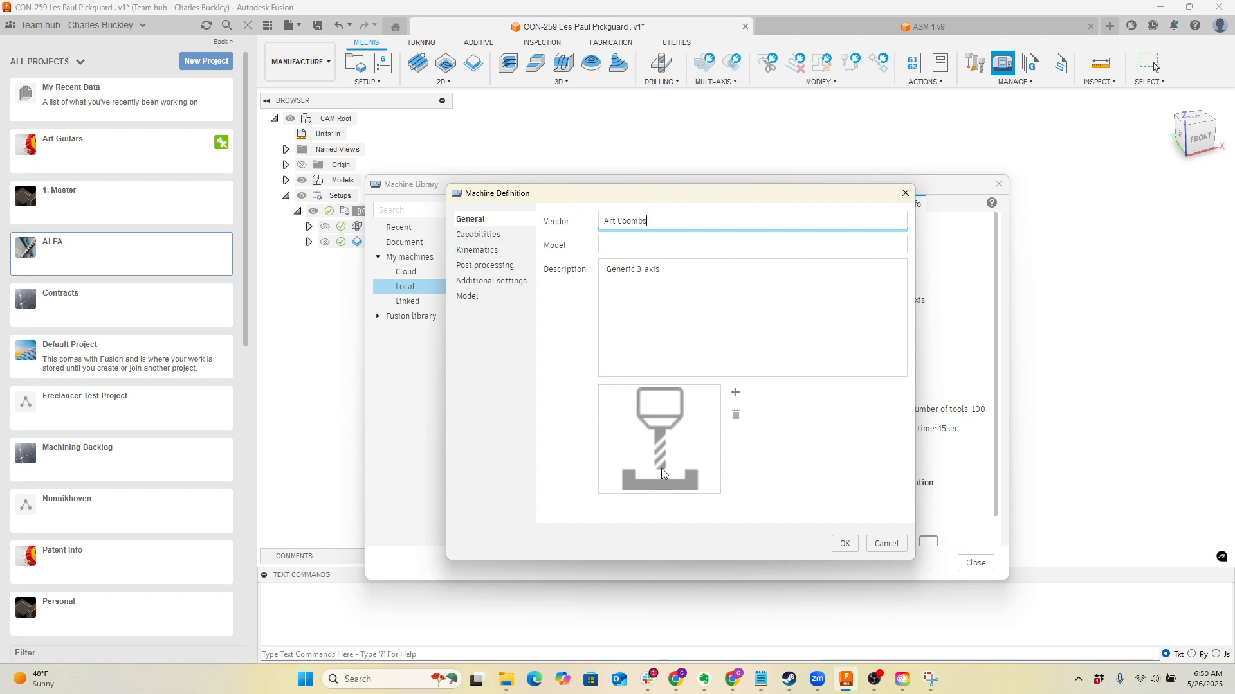
Examine the machine definition's General, Capabilities, Kinematics, Post processing, Additional settings and Model pages
left_click(502, 237)
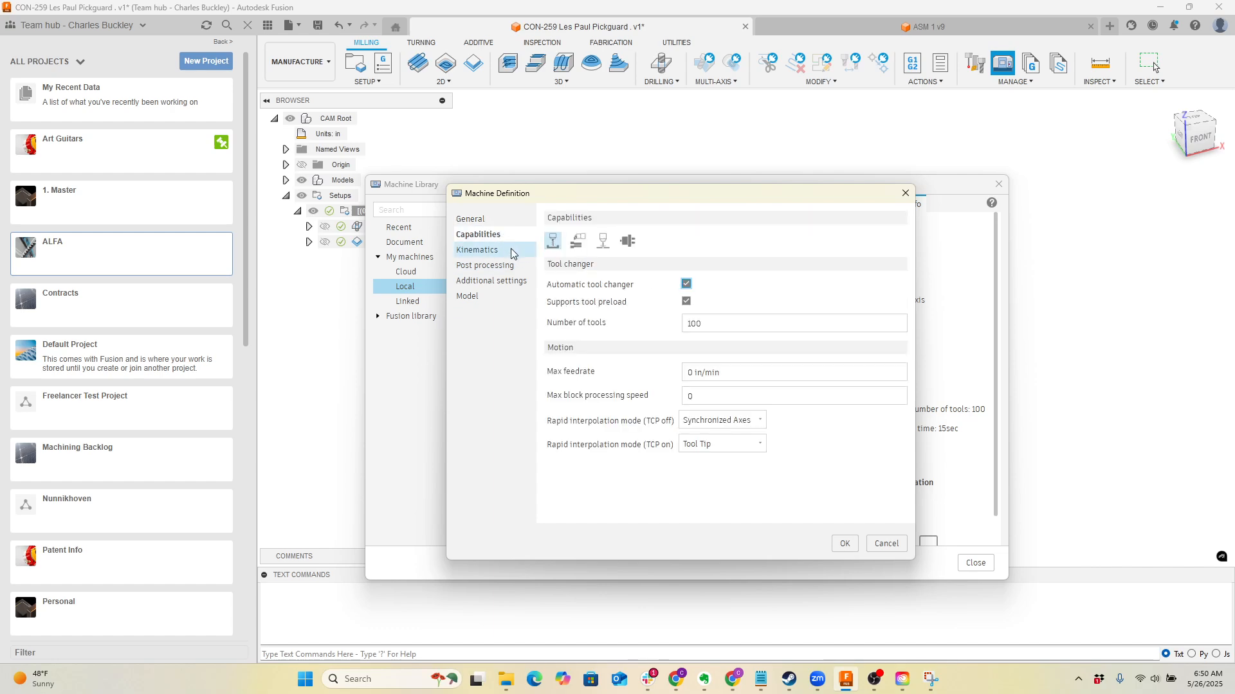
left_click(510, 251)
left_click(508, 265)
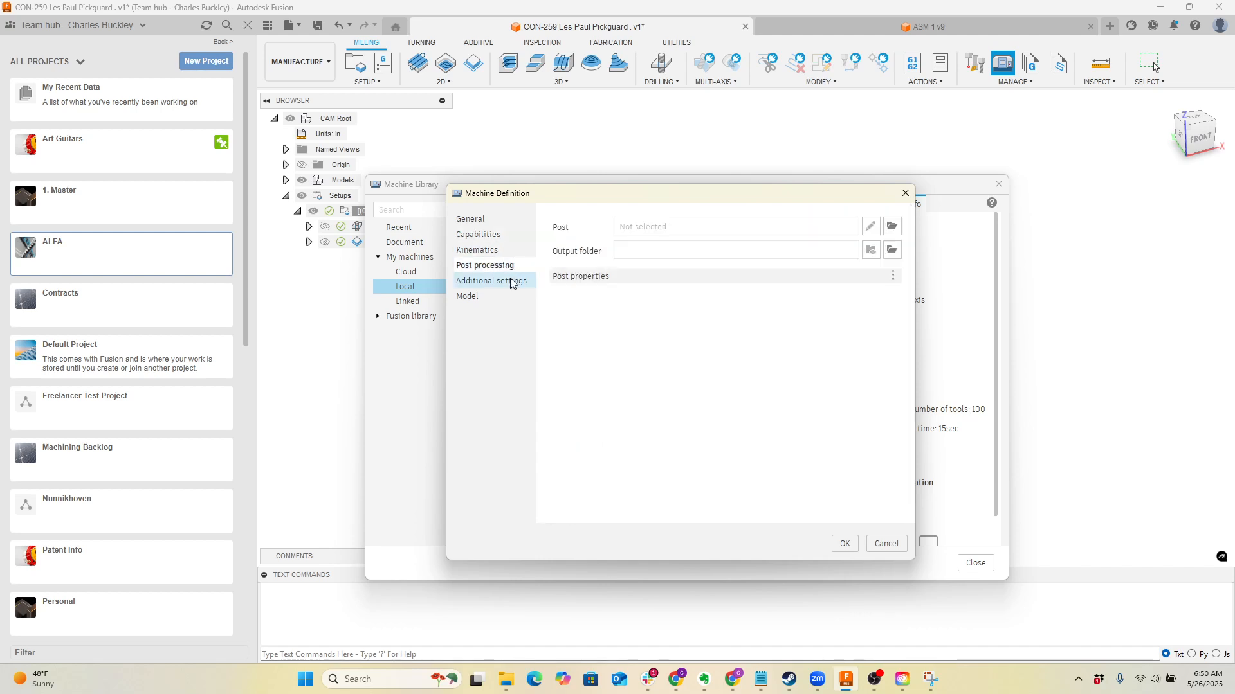
left_click(484, 284)
left_click(487, 298)
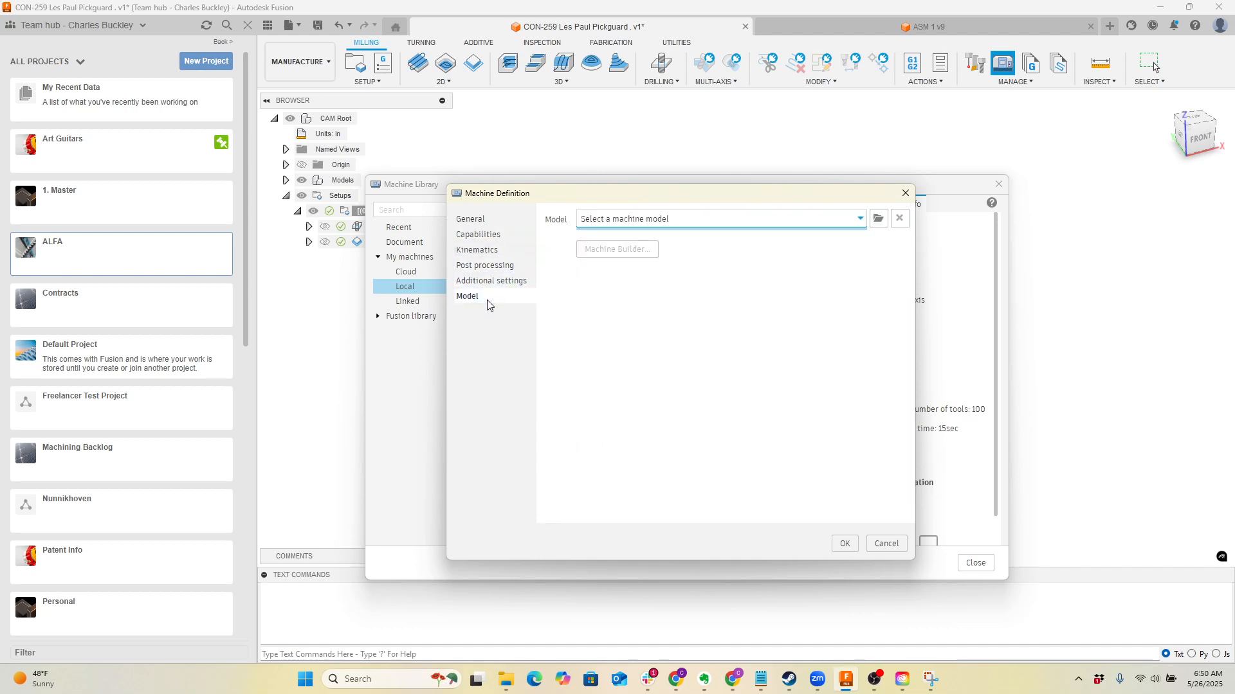
left_click(484, 283)
left_click(498, 266)
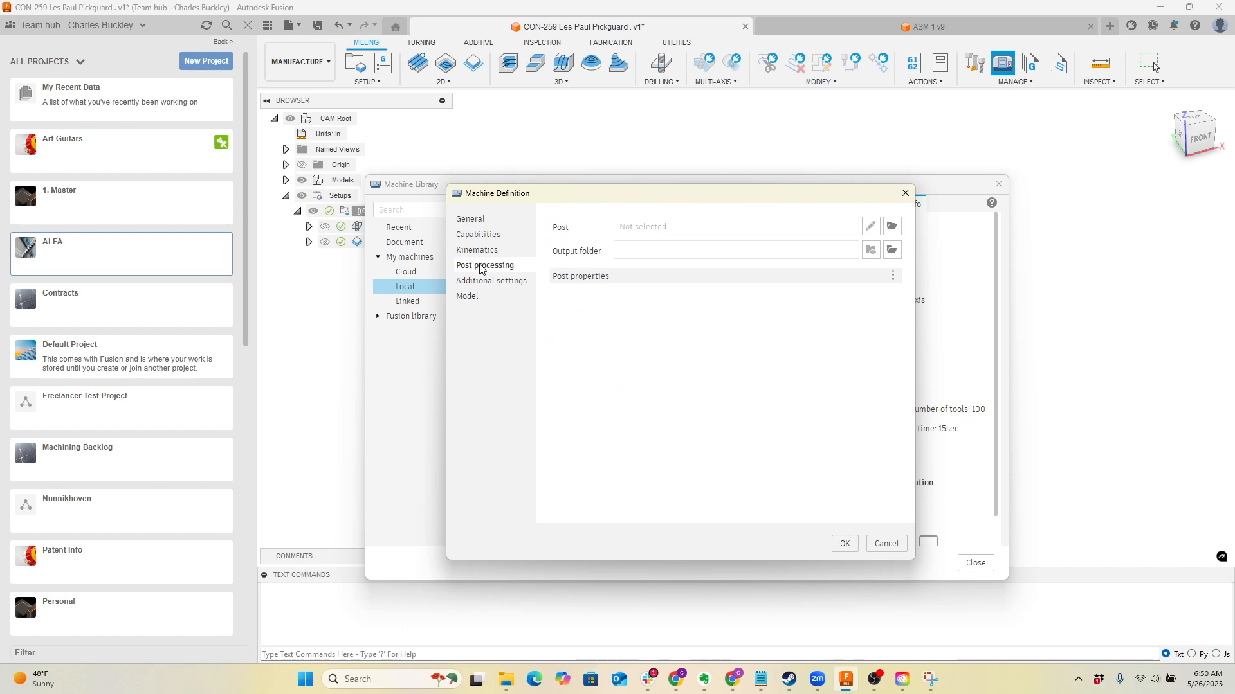
left_click(475, 220)
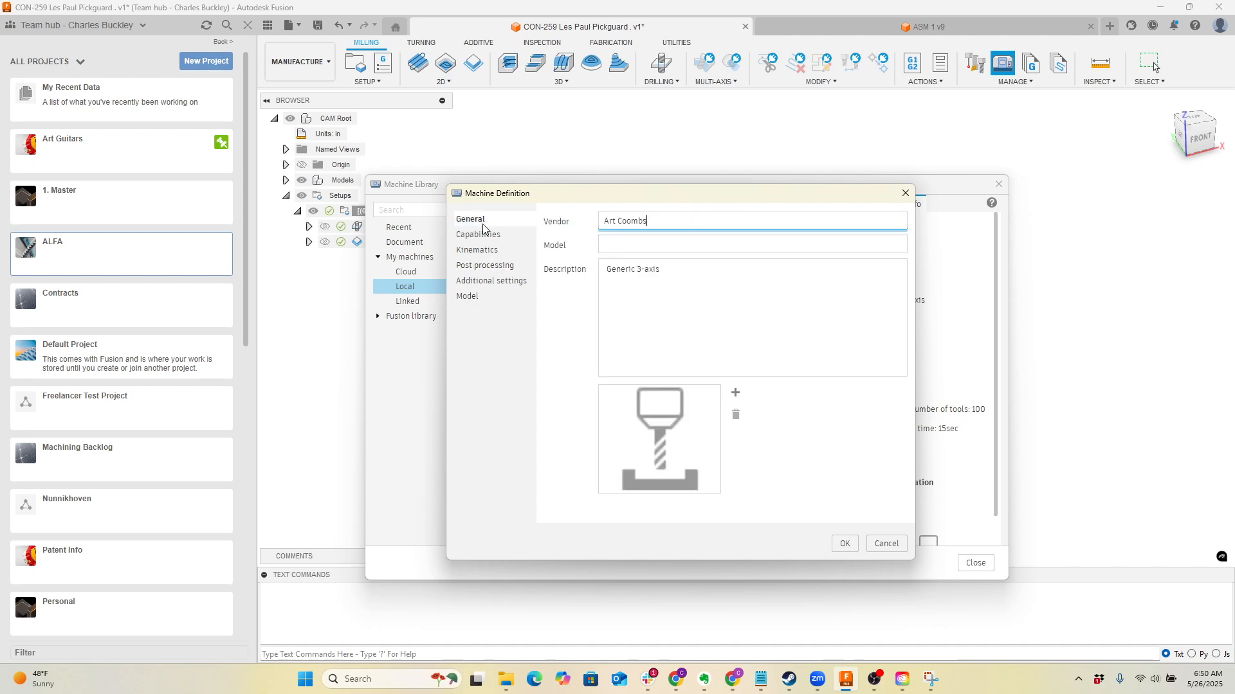
left_click(479, 236)
left_click(491, 264)
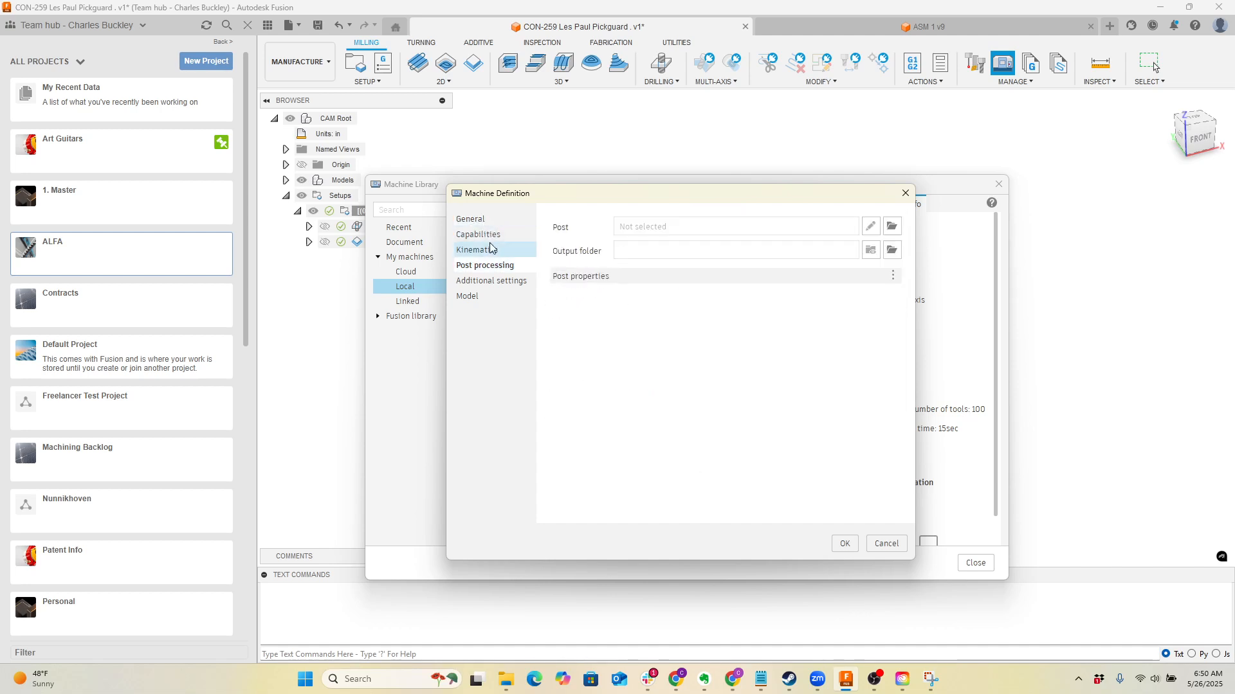
left_click(481, 251)
left_click(475, 219)
Start choosing a post for the machine definition and show the posts in the Fusion library
left_click(499, 263)
left_click(896, 230)
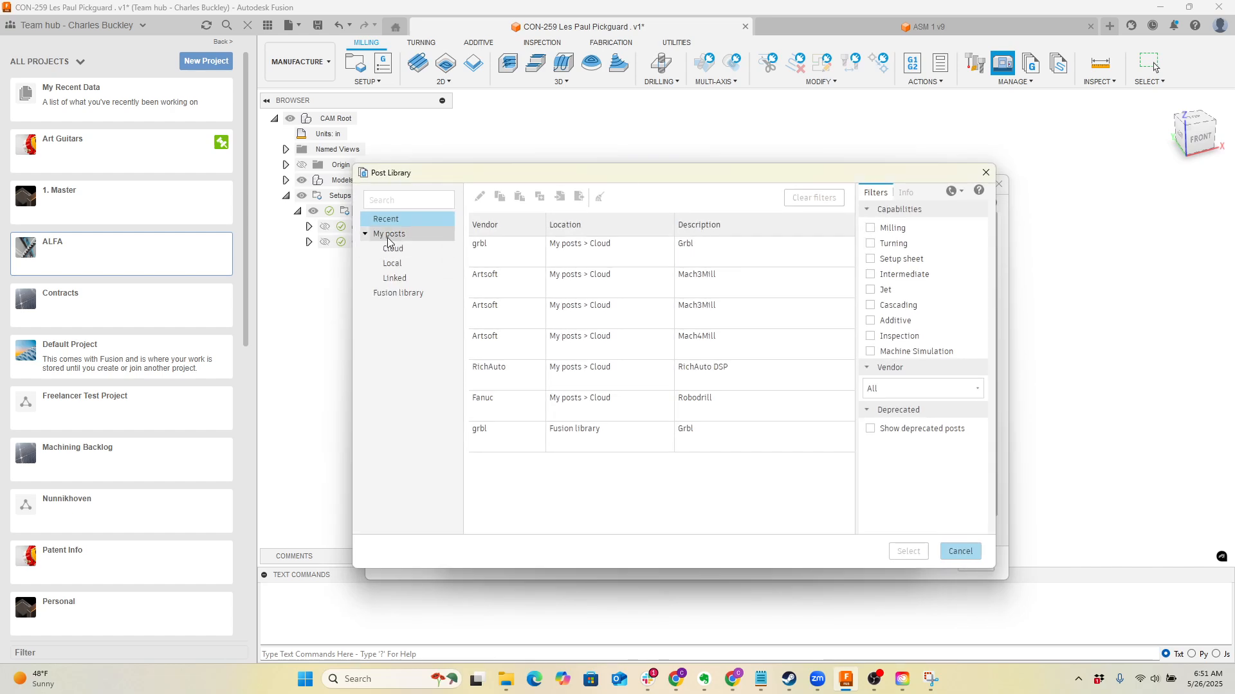
left_click(410, 297)
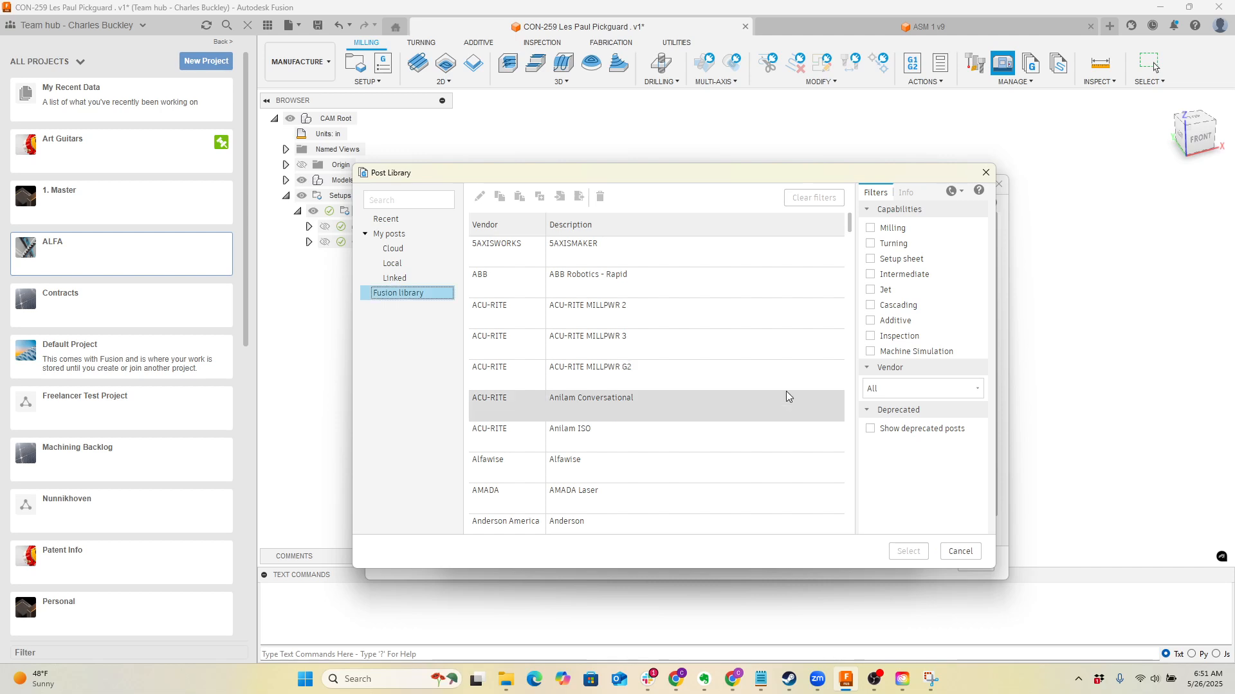
Examine the Fusion library's list of vendors and their available post processors
scroll(762, 354, "down", 12)
scroll(774, 352, "down", 20)
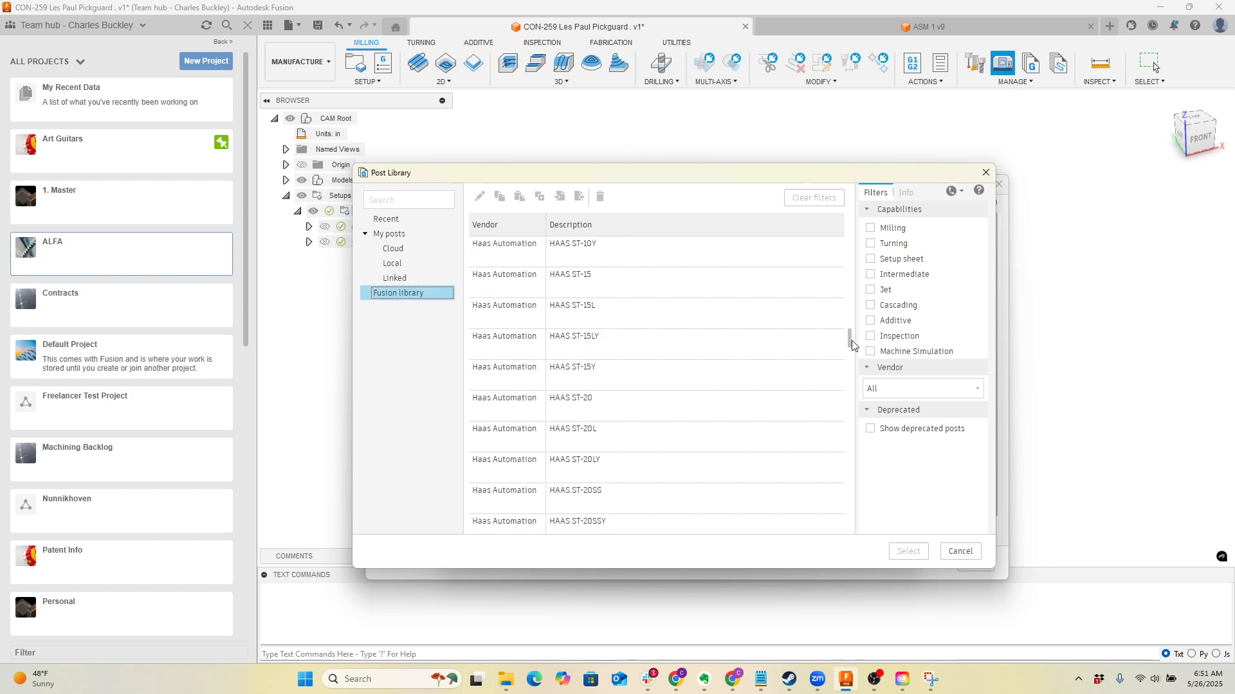
left_click_drag(849, 342, 846, 471)
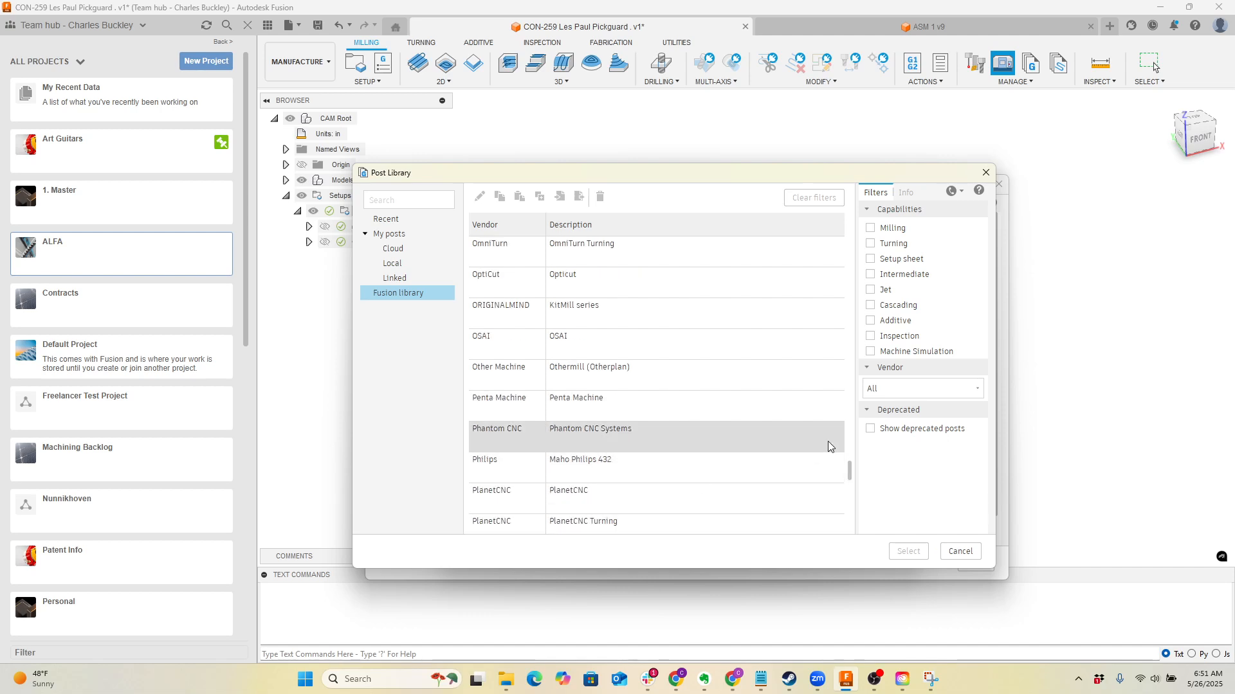
scroll(770, 474, "down", 10)
scroll(770, 474, "down", 8)
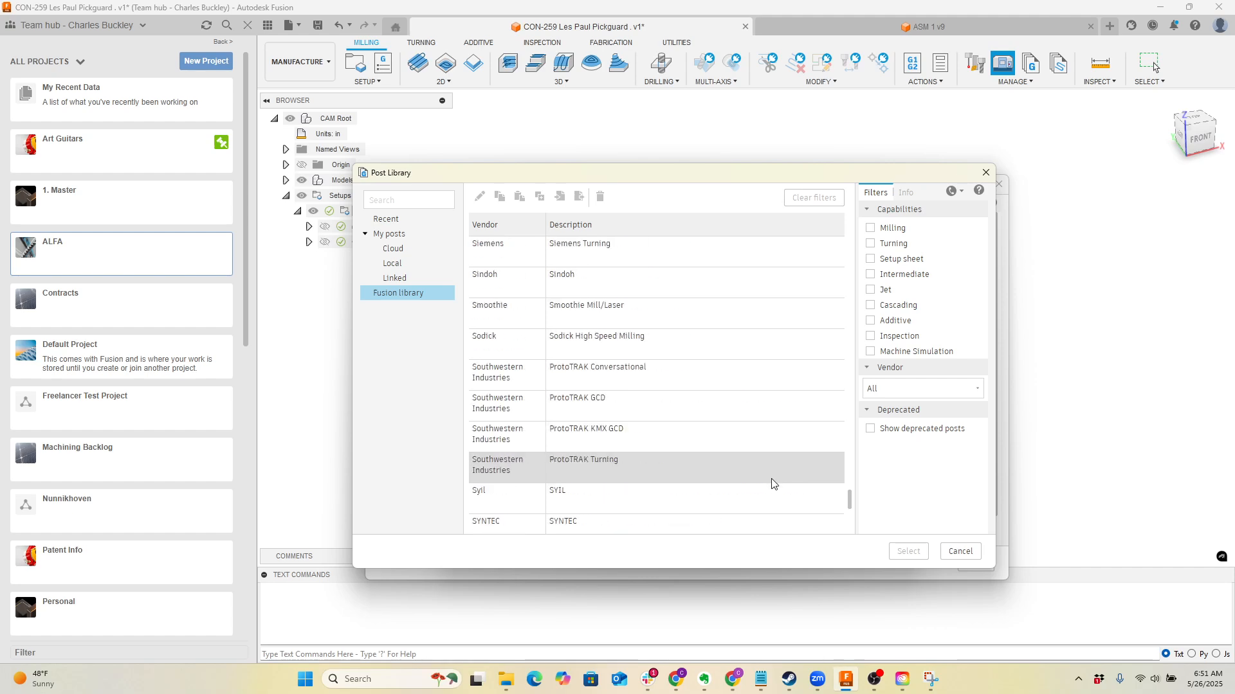
scroll(770, 489, "up", 8)
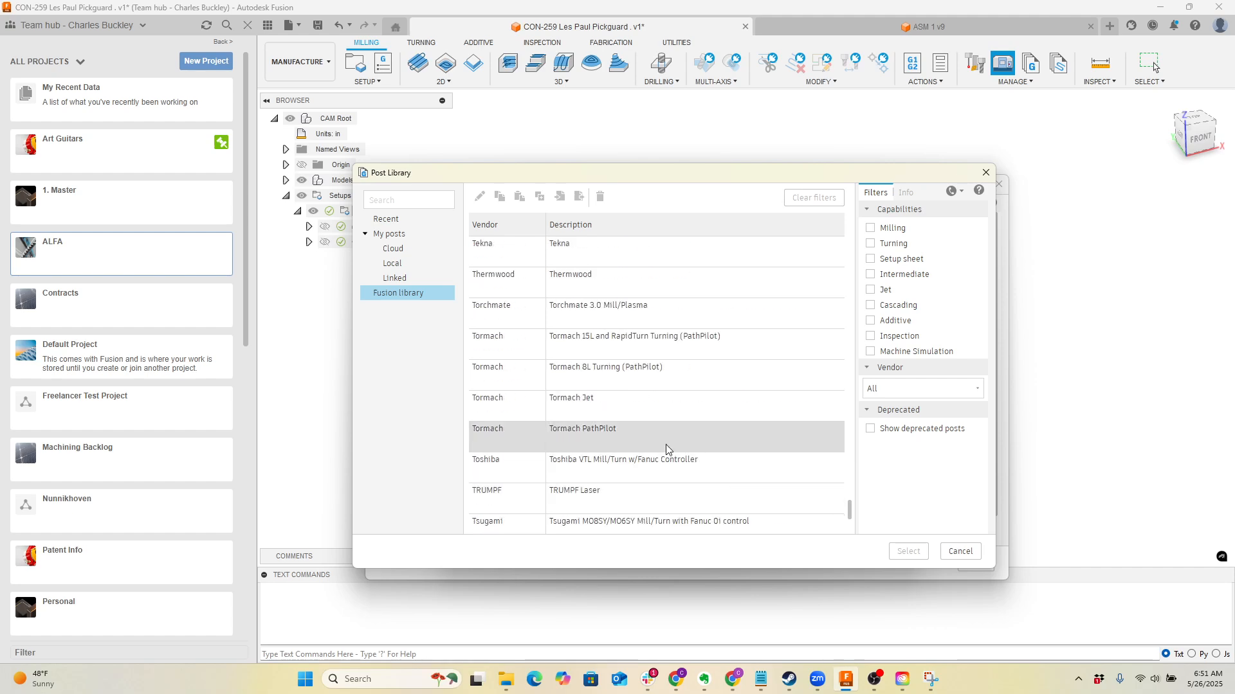
scroll(627, 366, "up", 12)
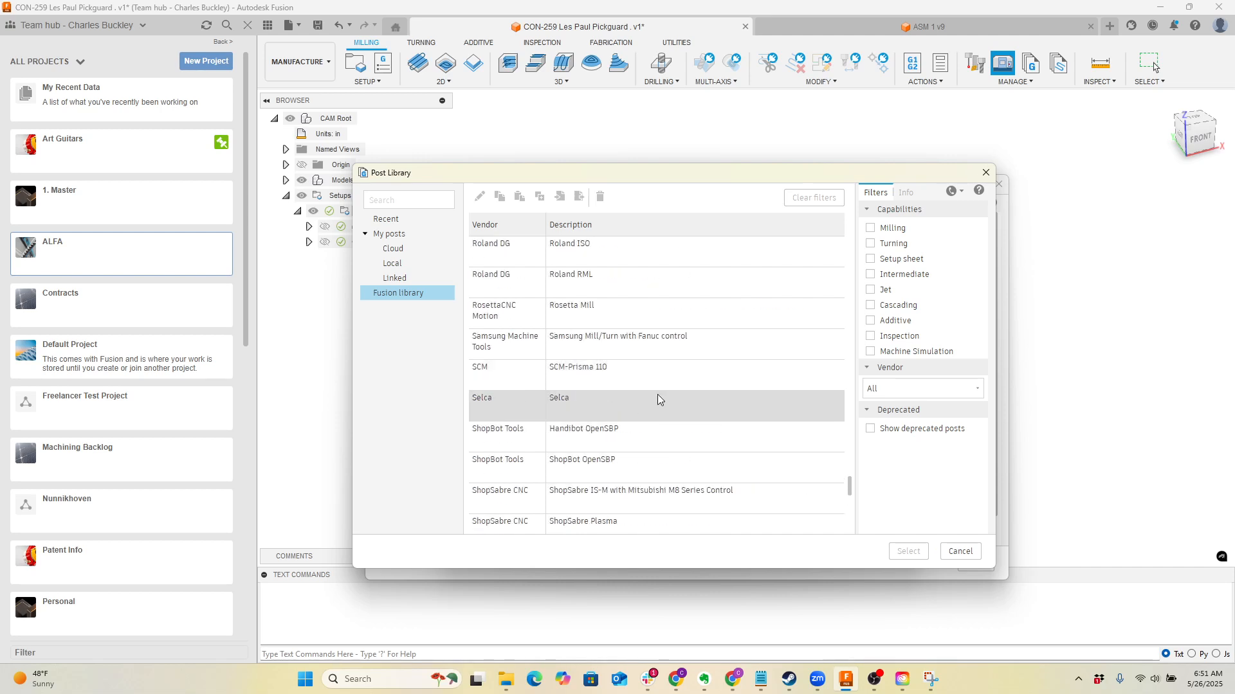
scroll(658, 404, "up", 5)
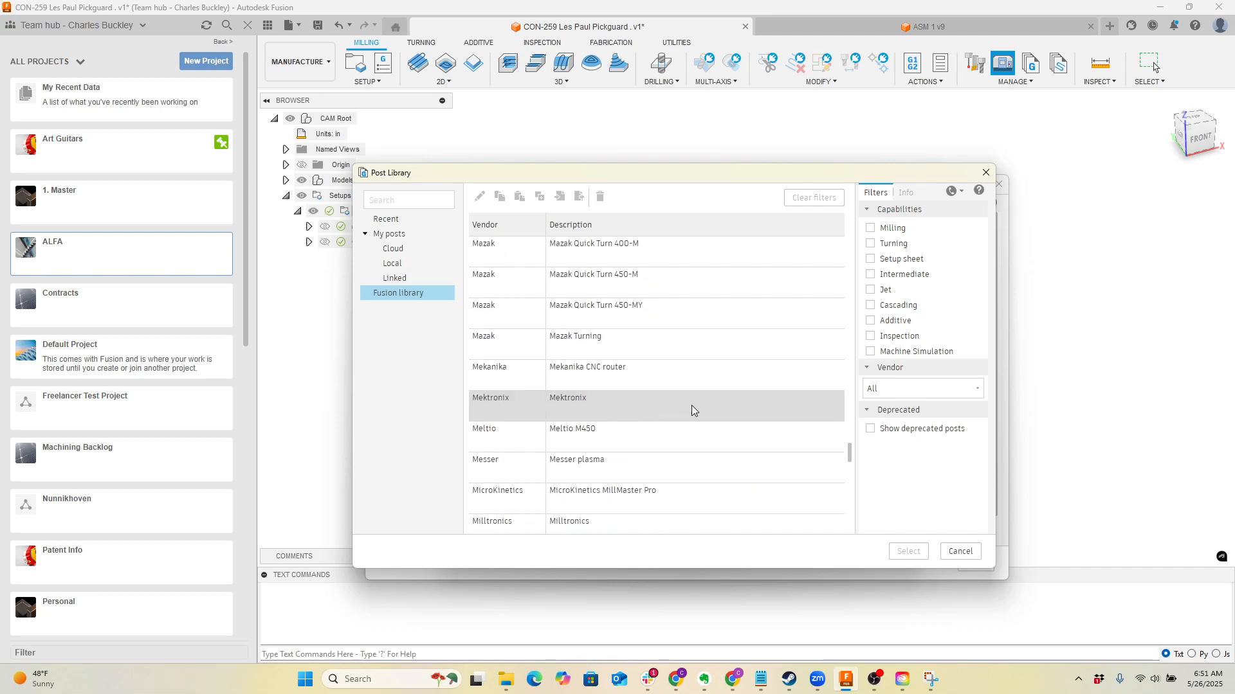
left_click_drag(851, 453, 833, 497)
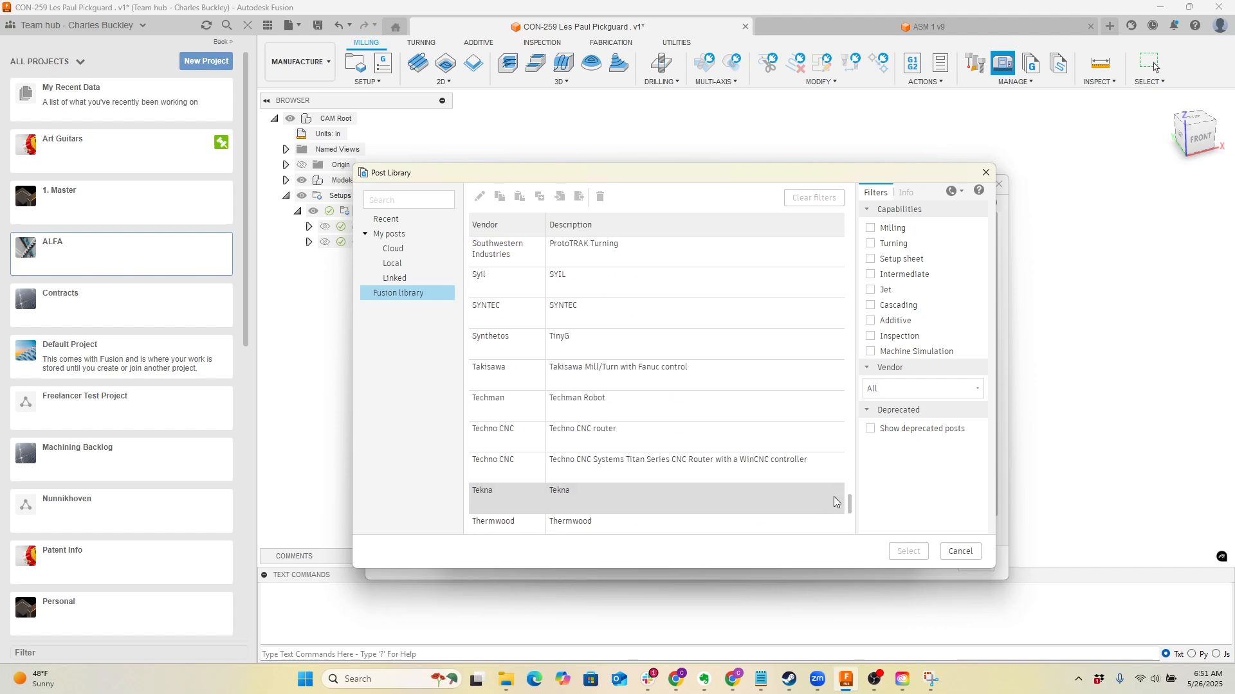
scroll(673, 436, "down", 10)
scroll(685, 383, "up", 15)
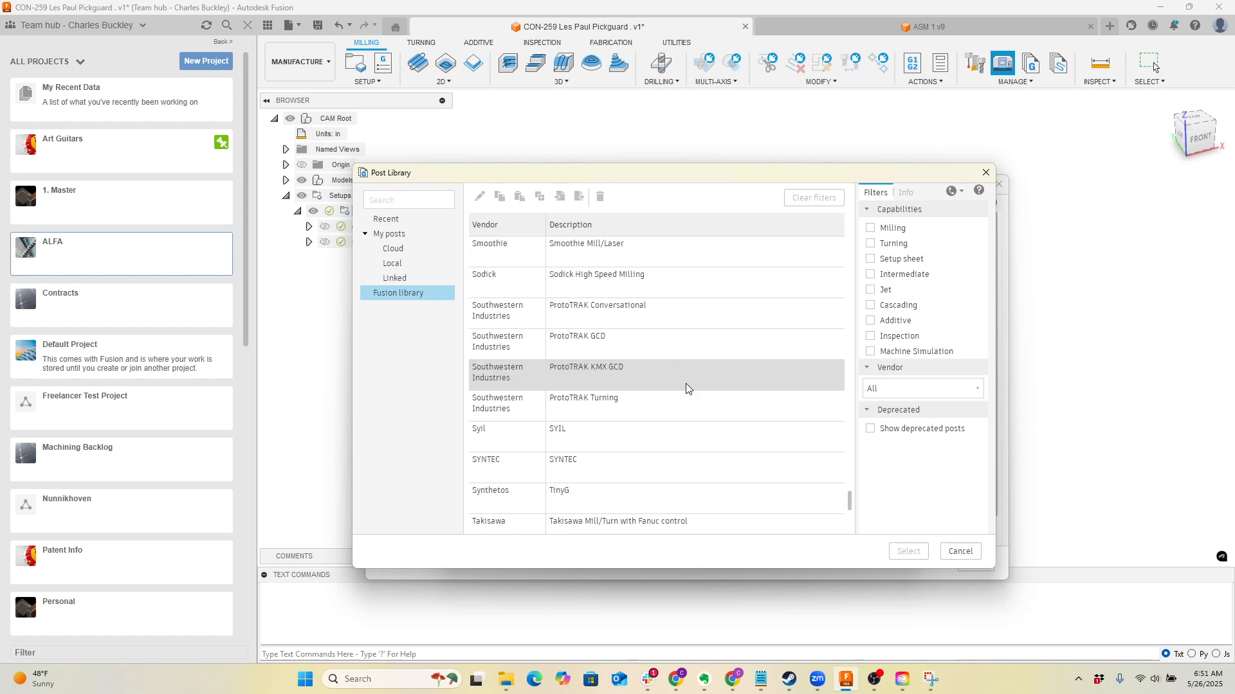
scroll(704, 362, "up", 10)
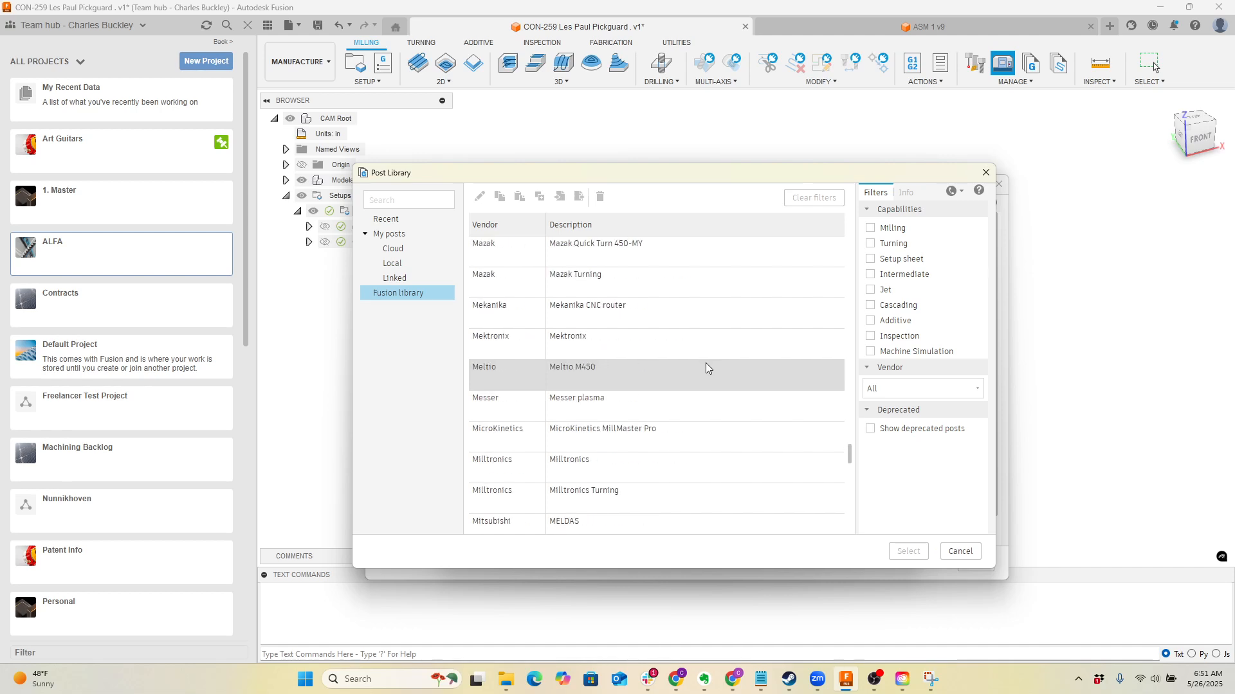
scroll(705, 364, "up", 8)
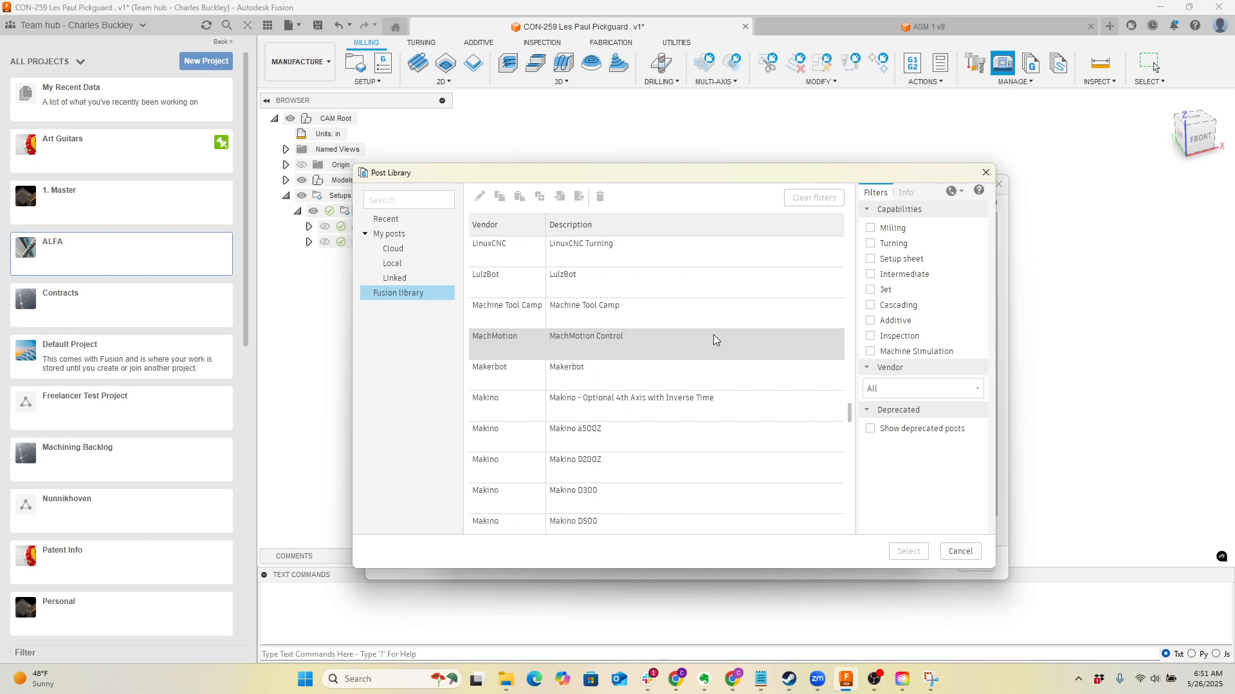
left_click_drag(848, 414, 846, 238)
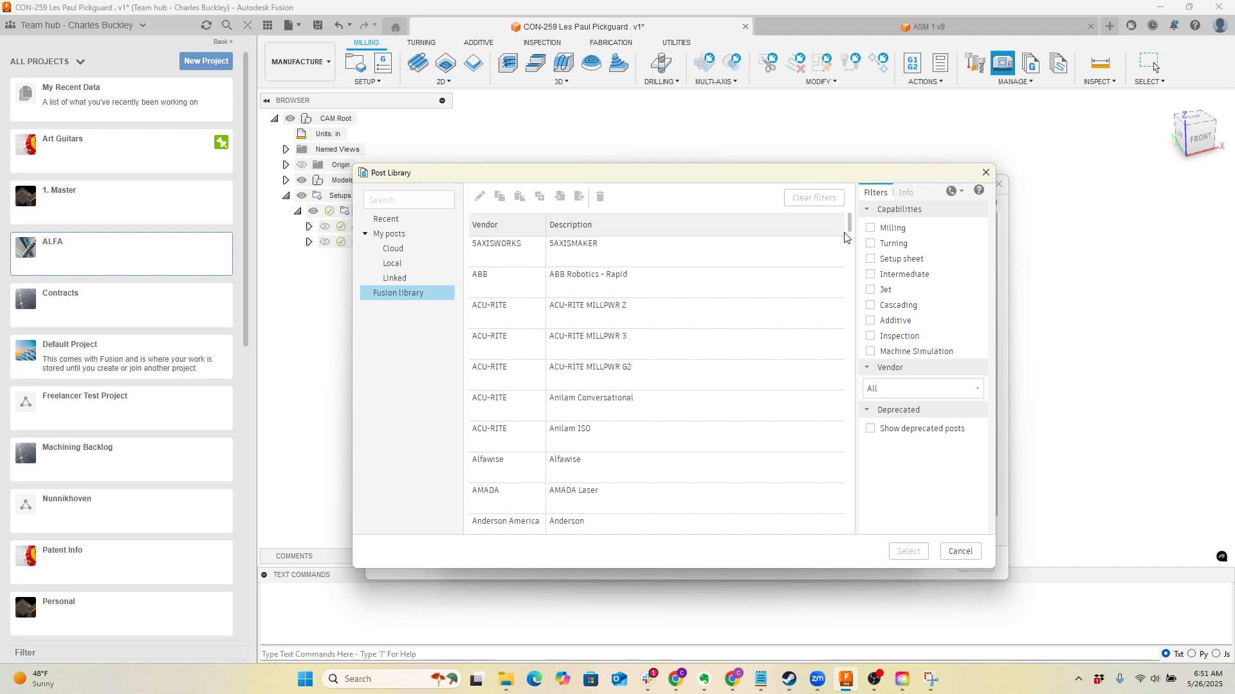
Choose the Artsoft Mach4Mill post processor from the Fusion library for the machine definition
scroll(750, 429, "down", 5)
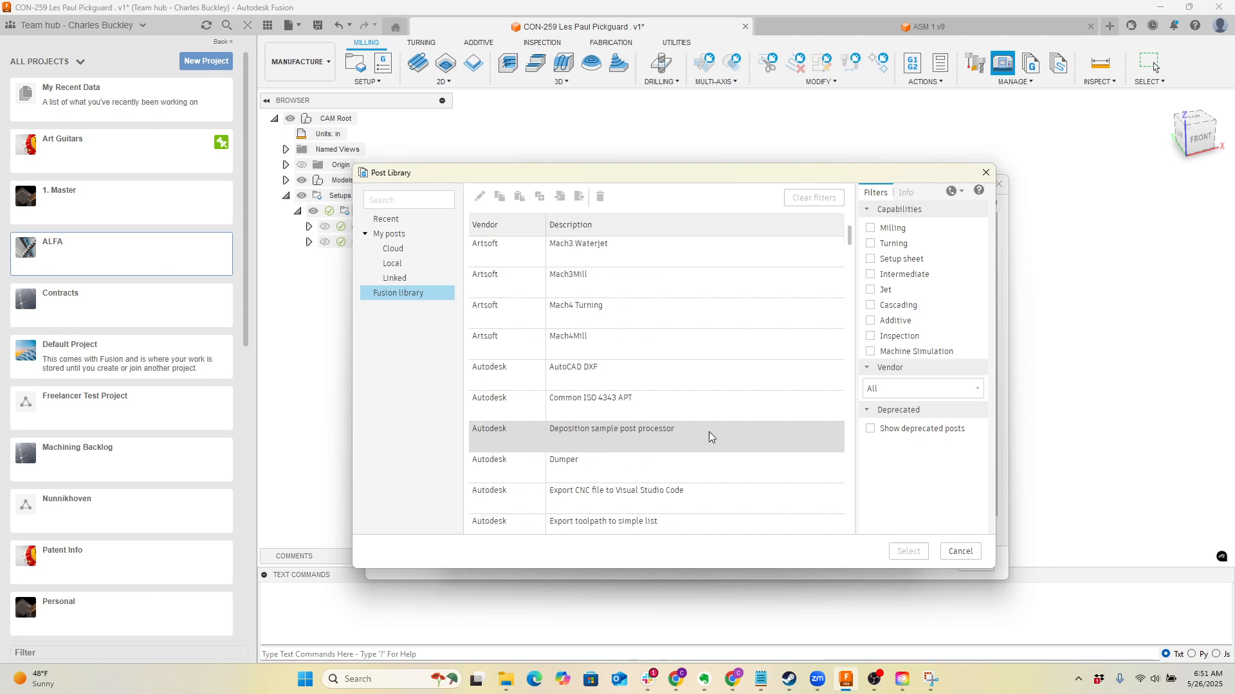
left_click(570, 350)
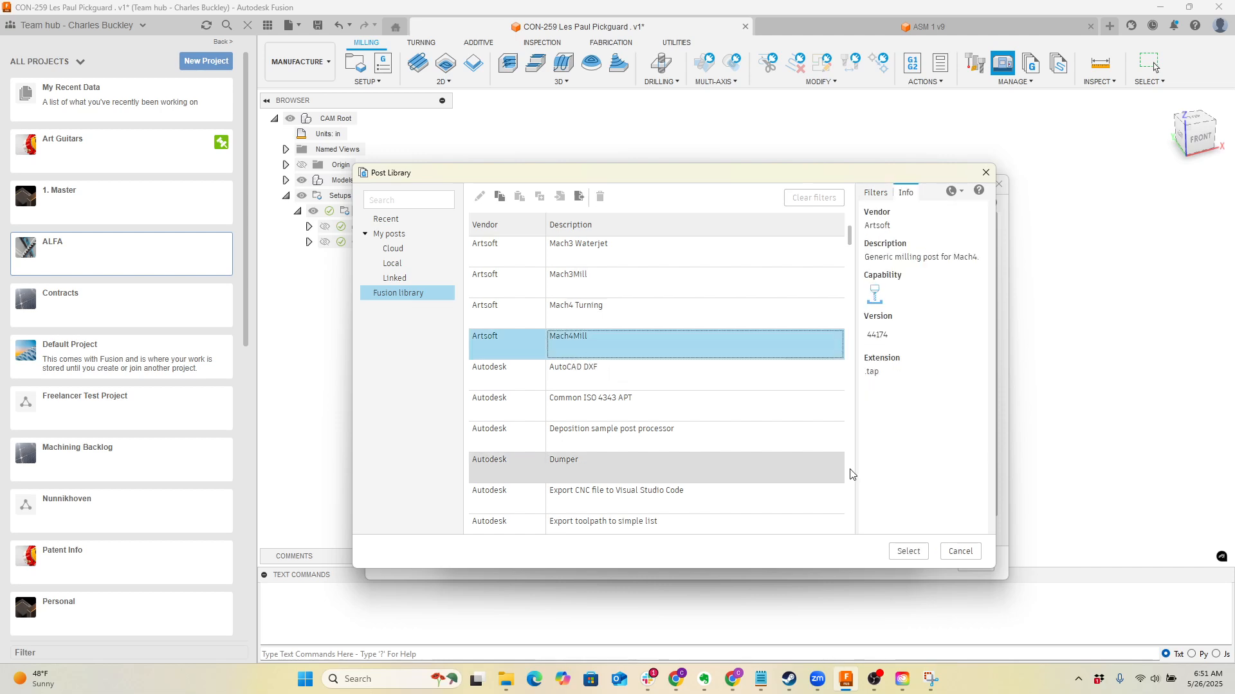
left_click(909, 552)
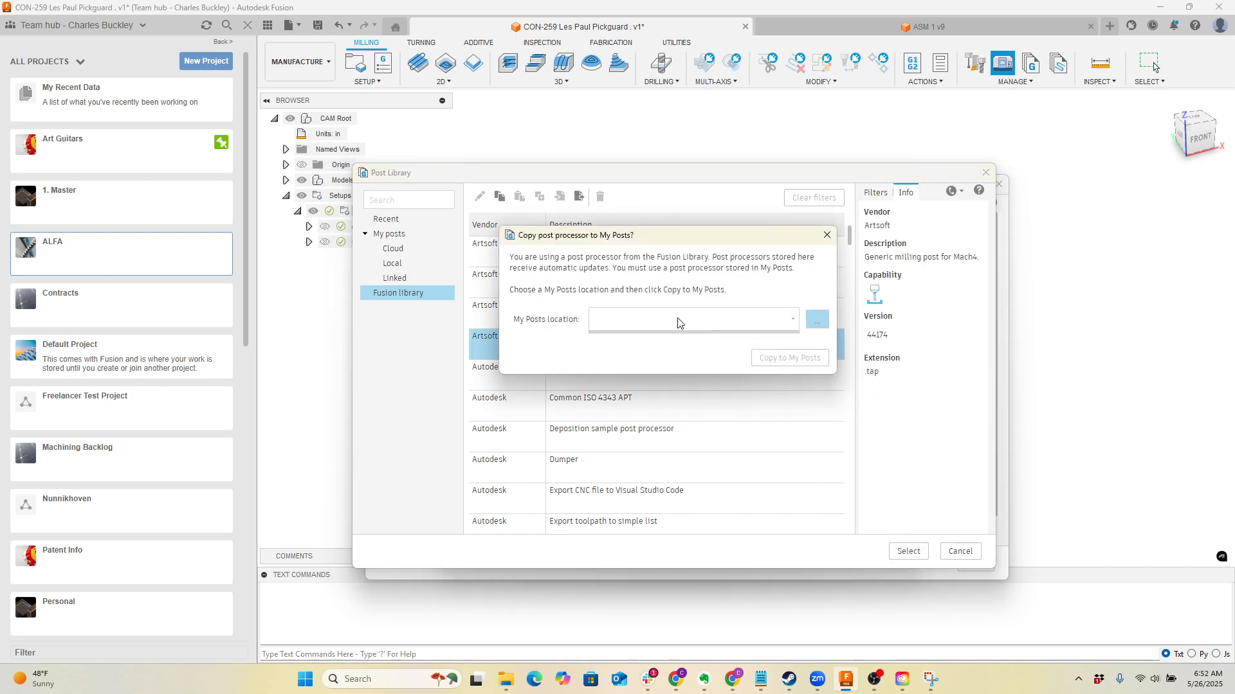
Set the My Posts location to the Local folder and copy the Mach4Mill post processor there
left_click(787, 321)
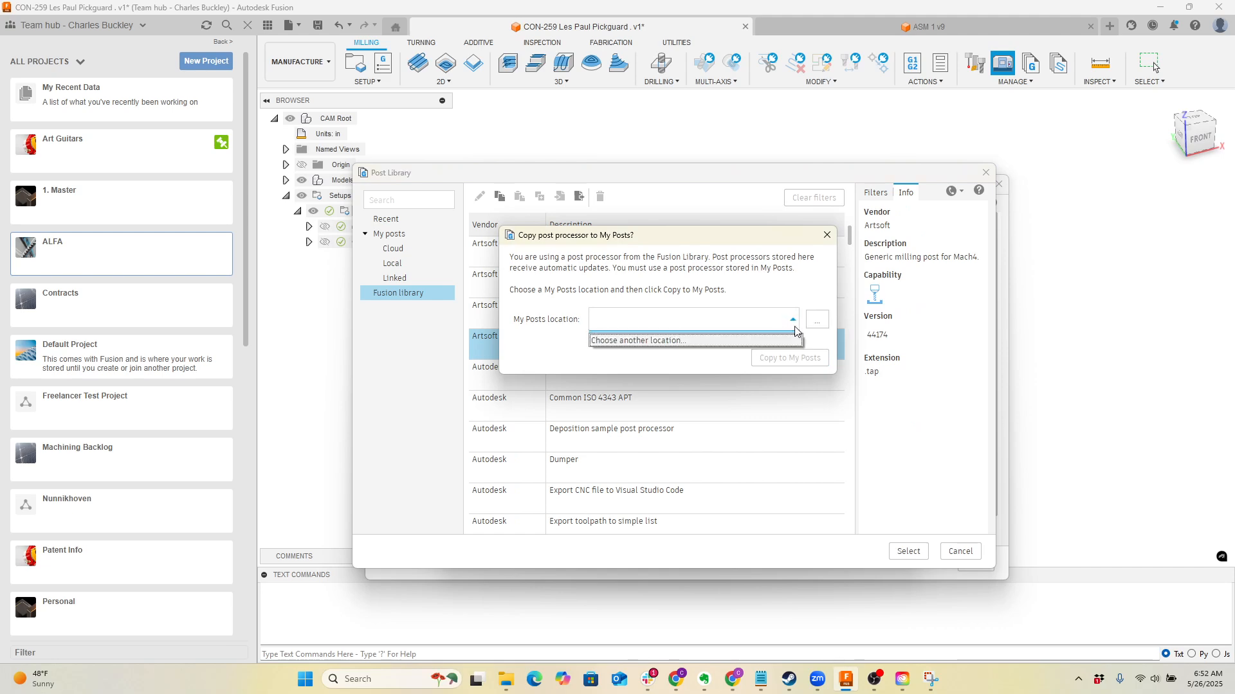
left_click(821, 324)
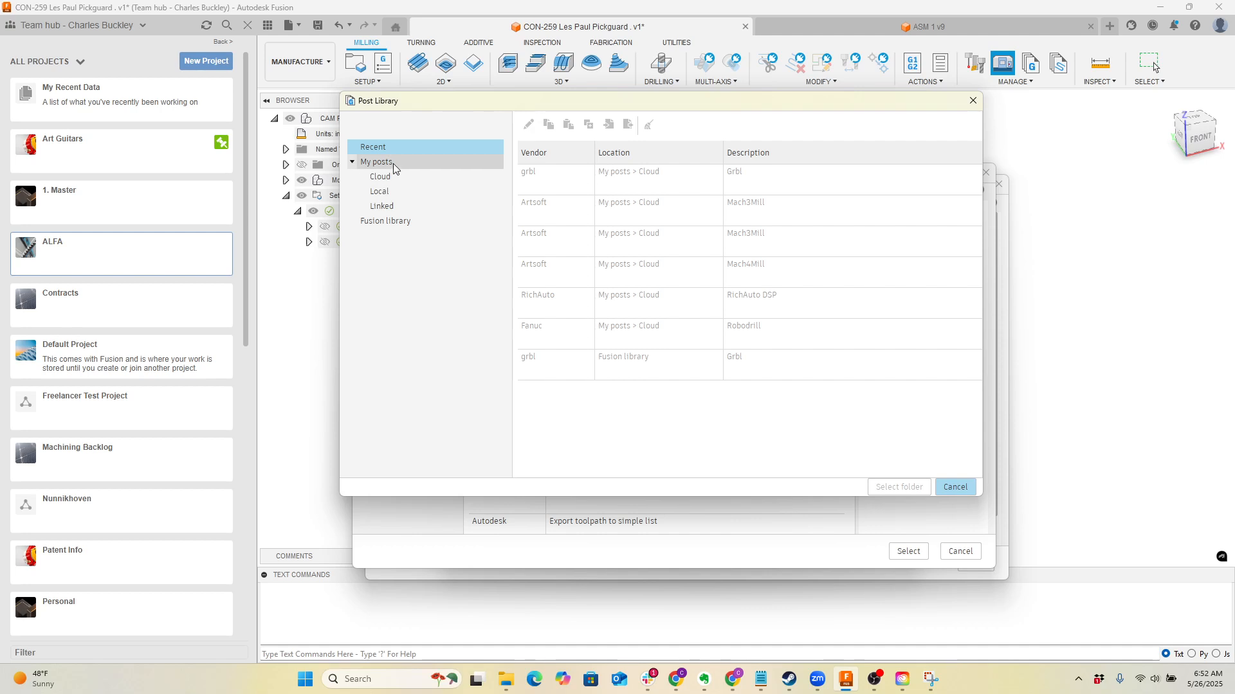
left_click(382, 191)
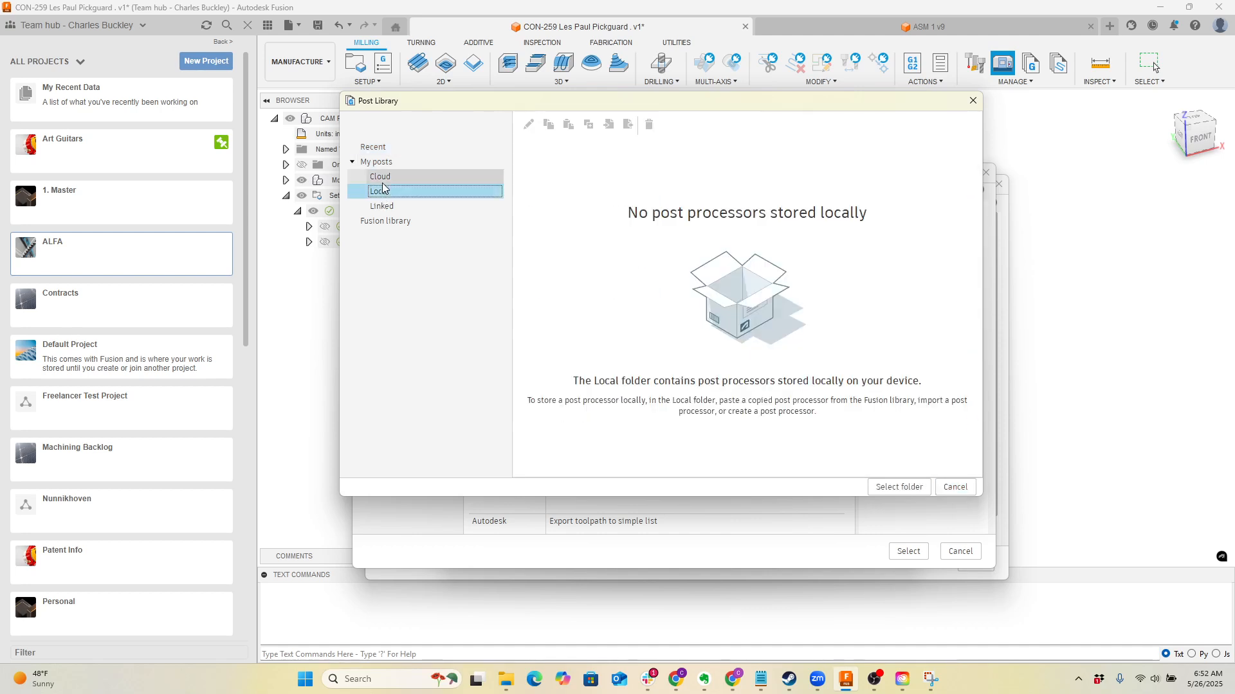
left_click(383, 179)
left_click(383, 191)
left_click(898, 489)
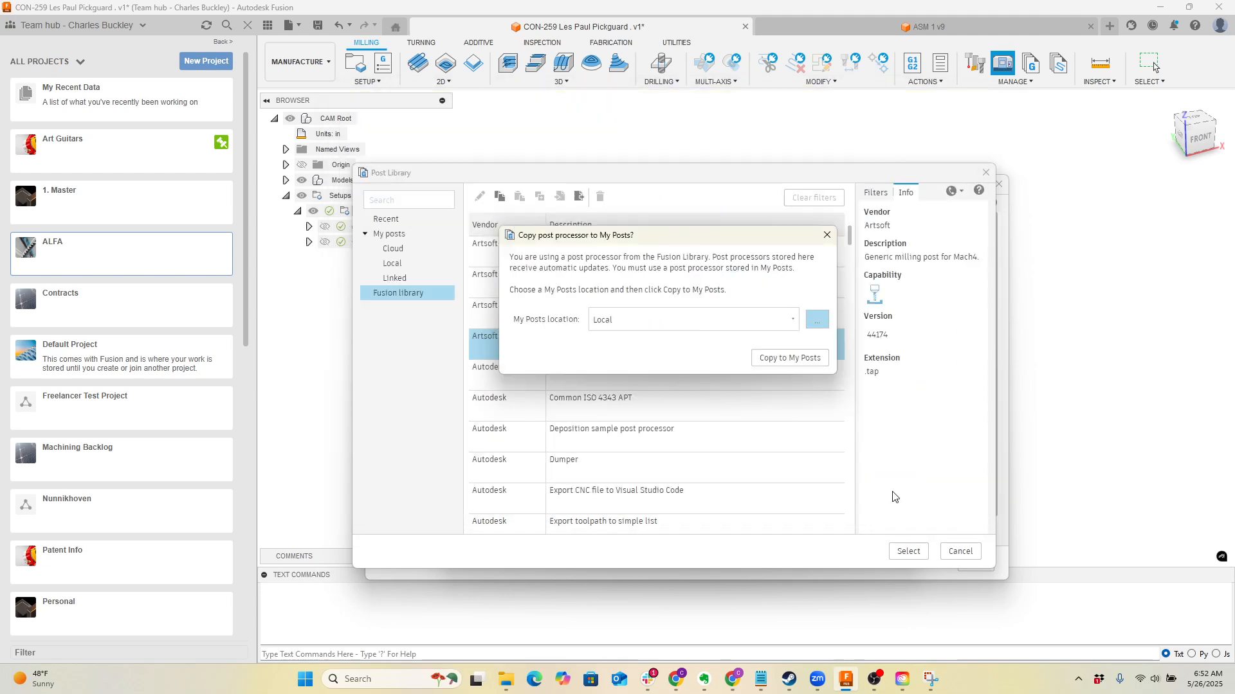
left_click(793, 360)
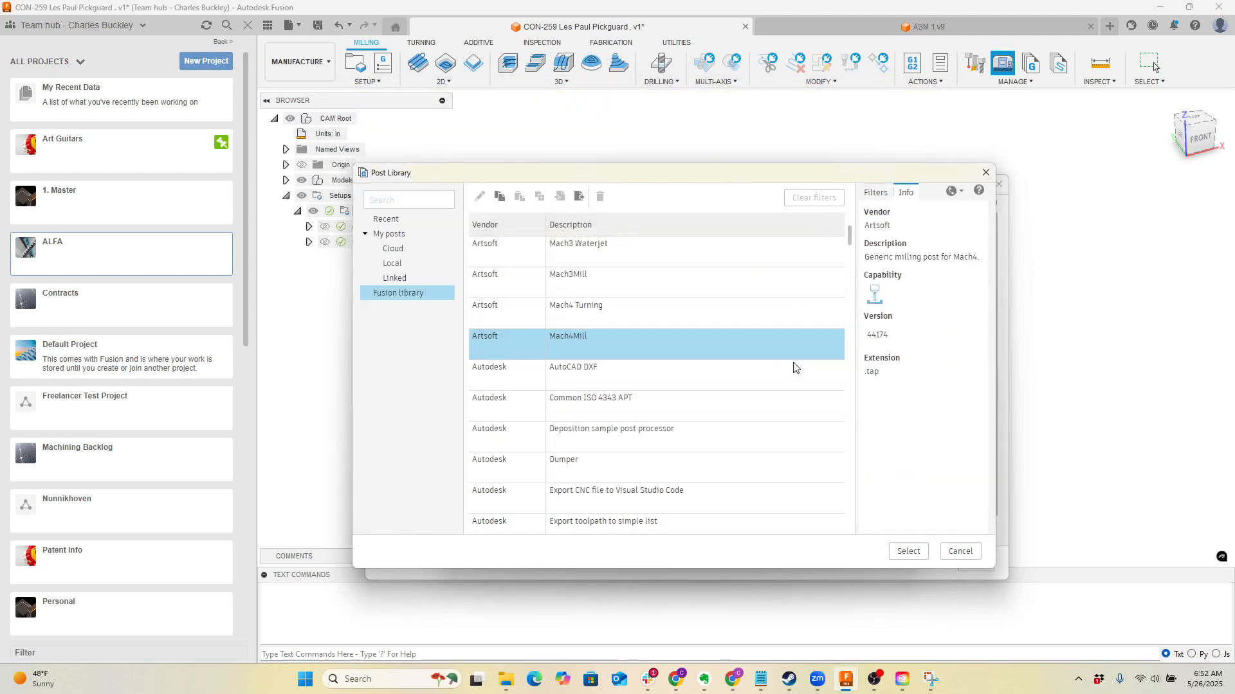
Assign the Mach4Mill post to the machine definition, accept the definition and close the Machine Library
left_click(908, 549)
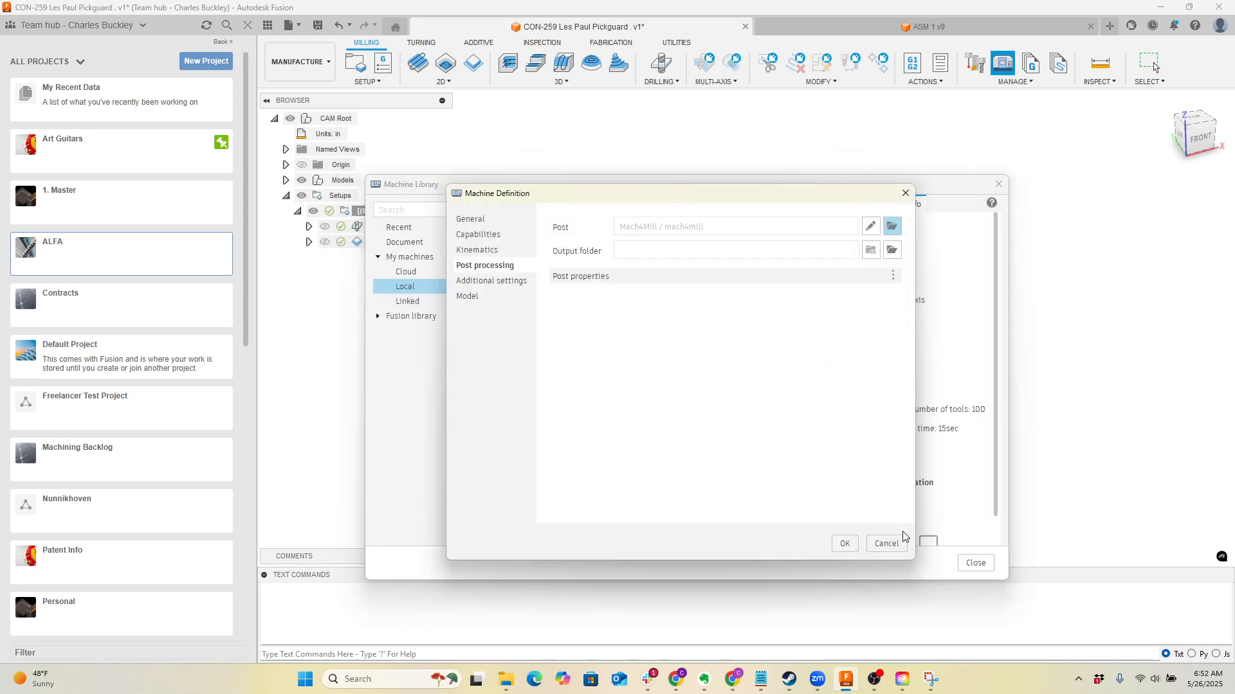
left_click(846, 543)
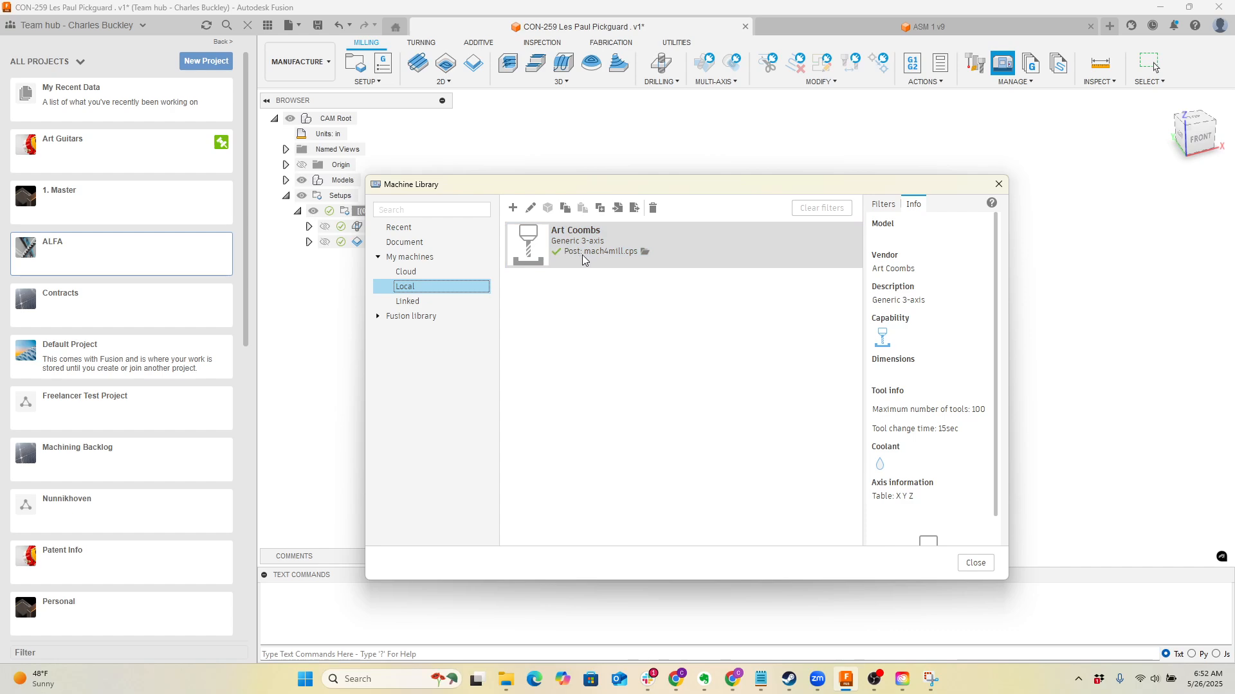
left_click(643, 257)
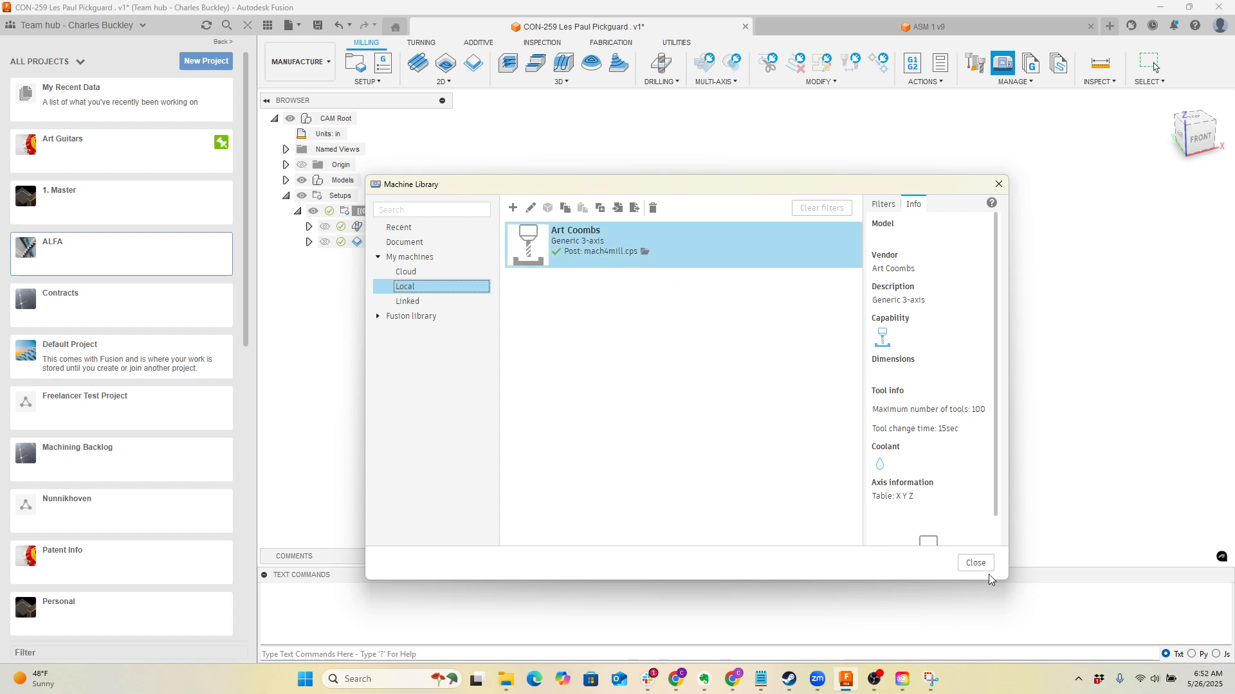
left_click(974, 564)
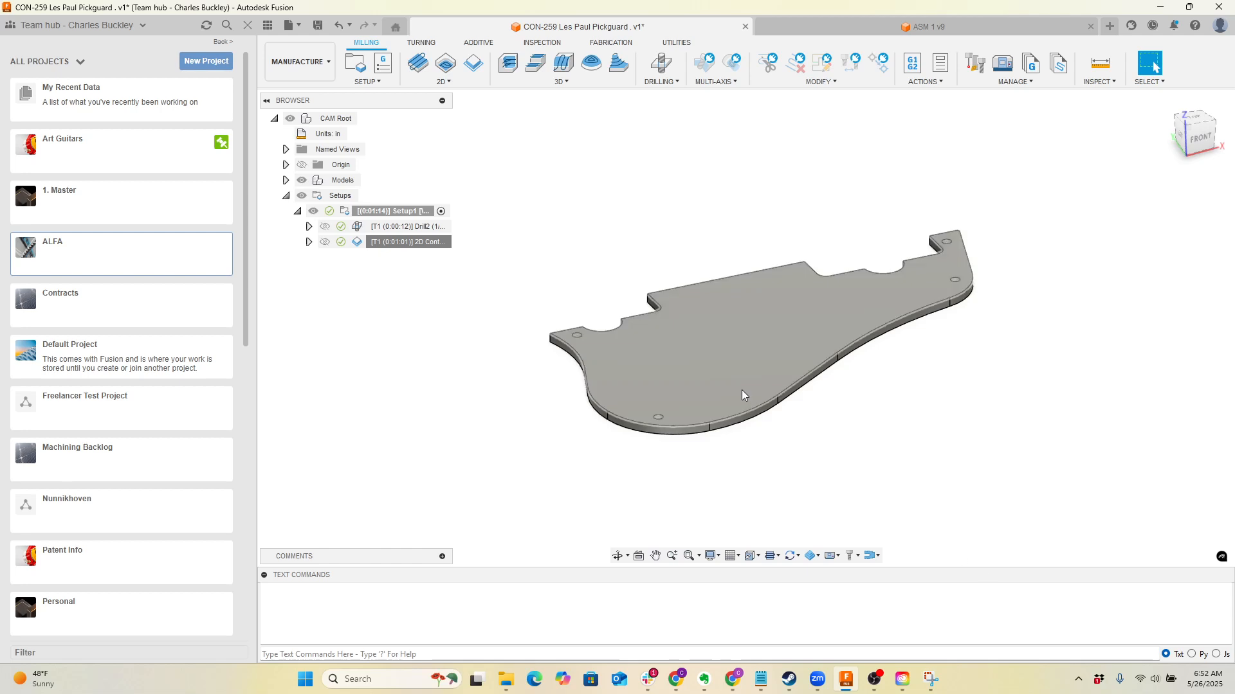
Open Setup1 for editing to view its machine selection, and close it without changes
right_click(402, 213)
left_click(415, 222)
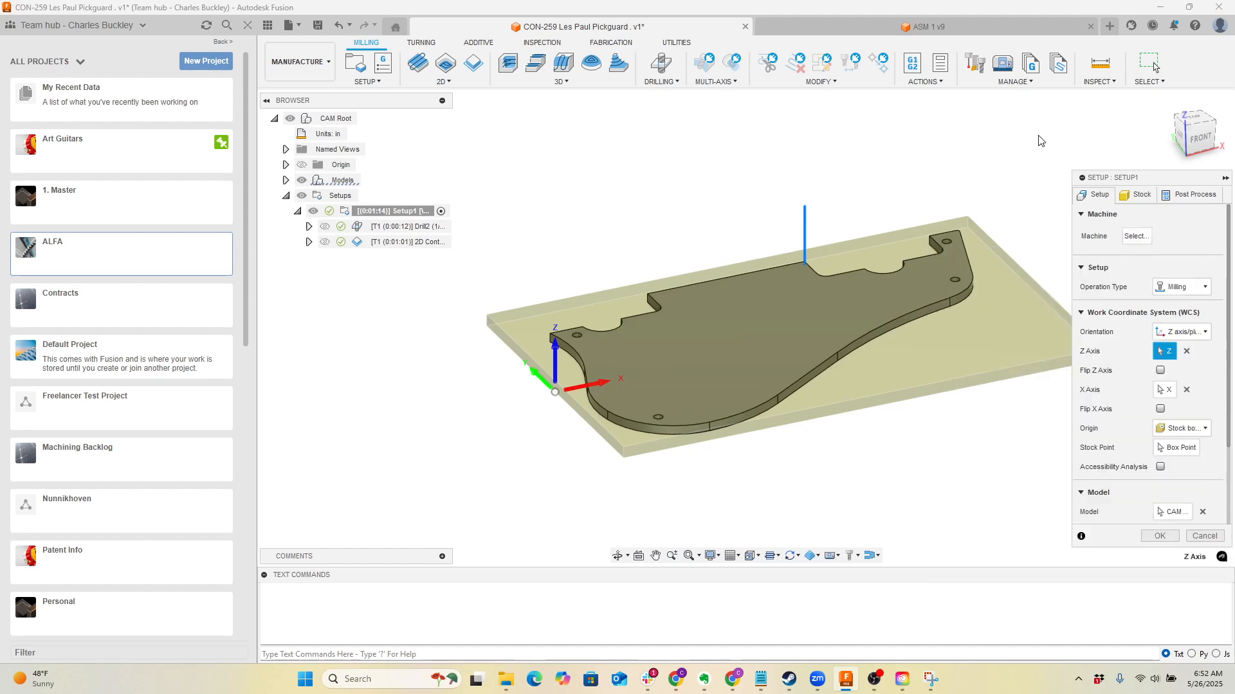
left_click(1200, 538)
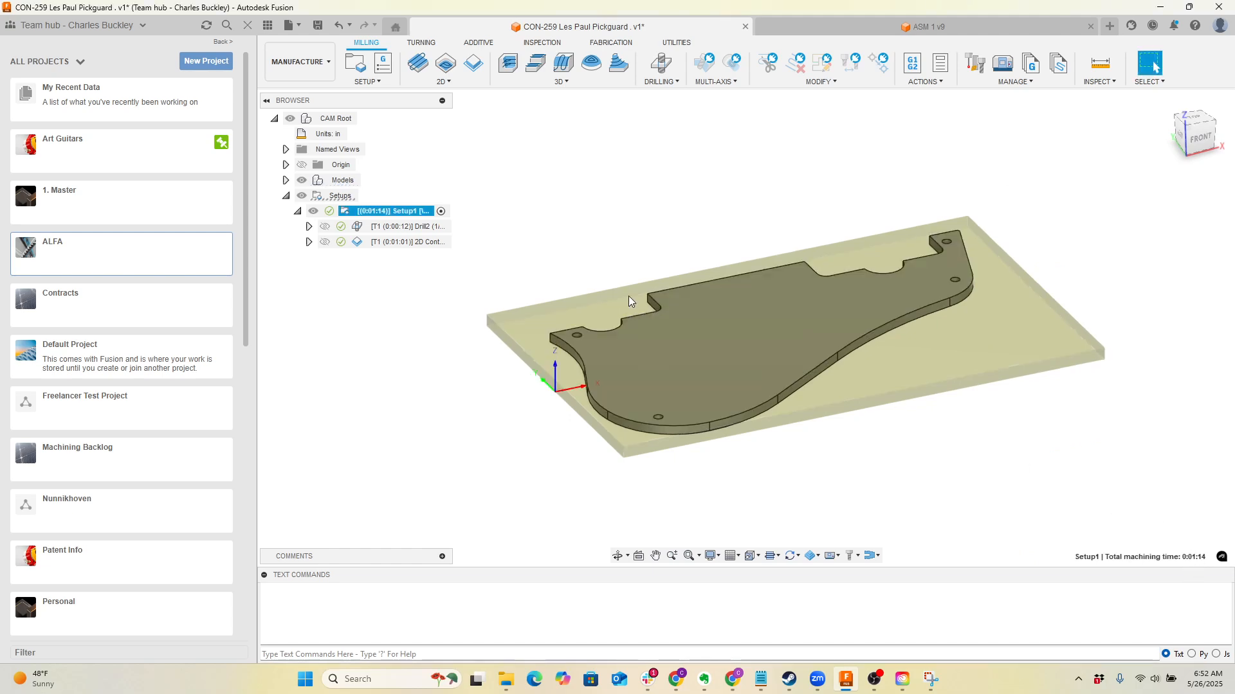
Open post processing for the Drill2 operation, examine the recent posts available in its NC program settings, and cancel without posting
left_click(420, 225)
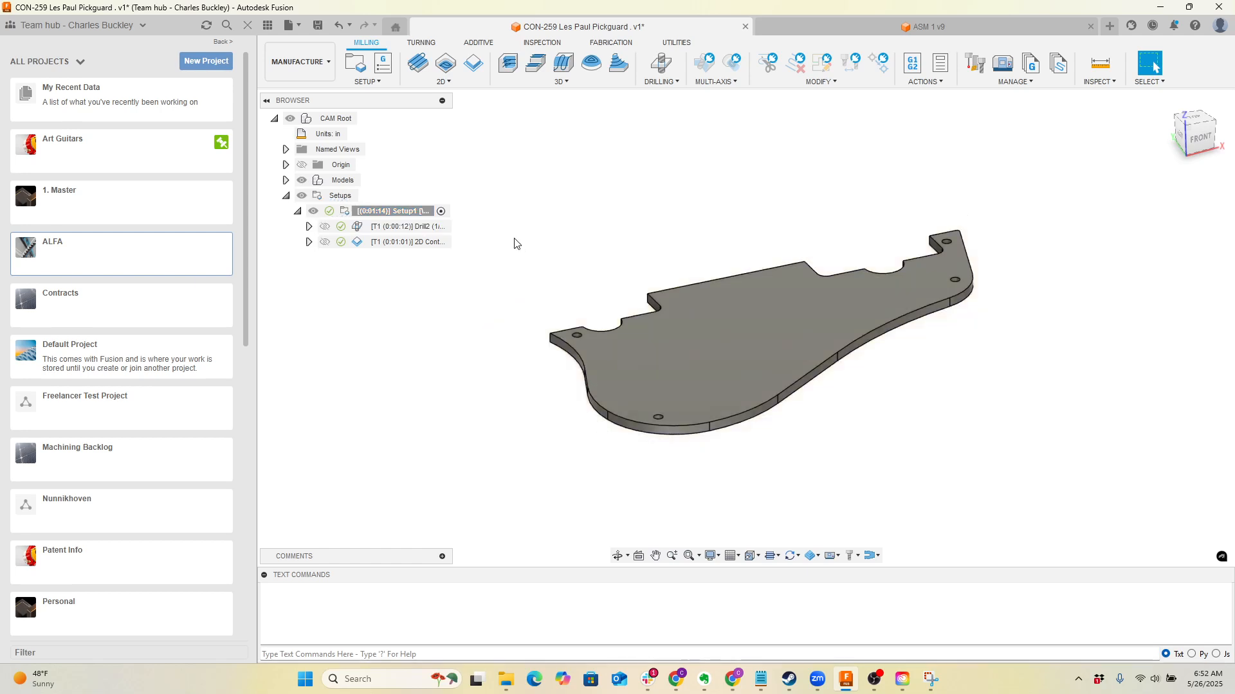
right_click(426, 229)
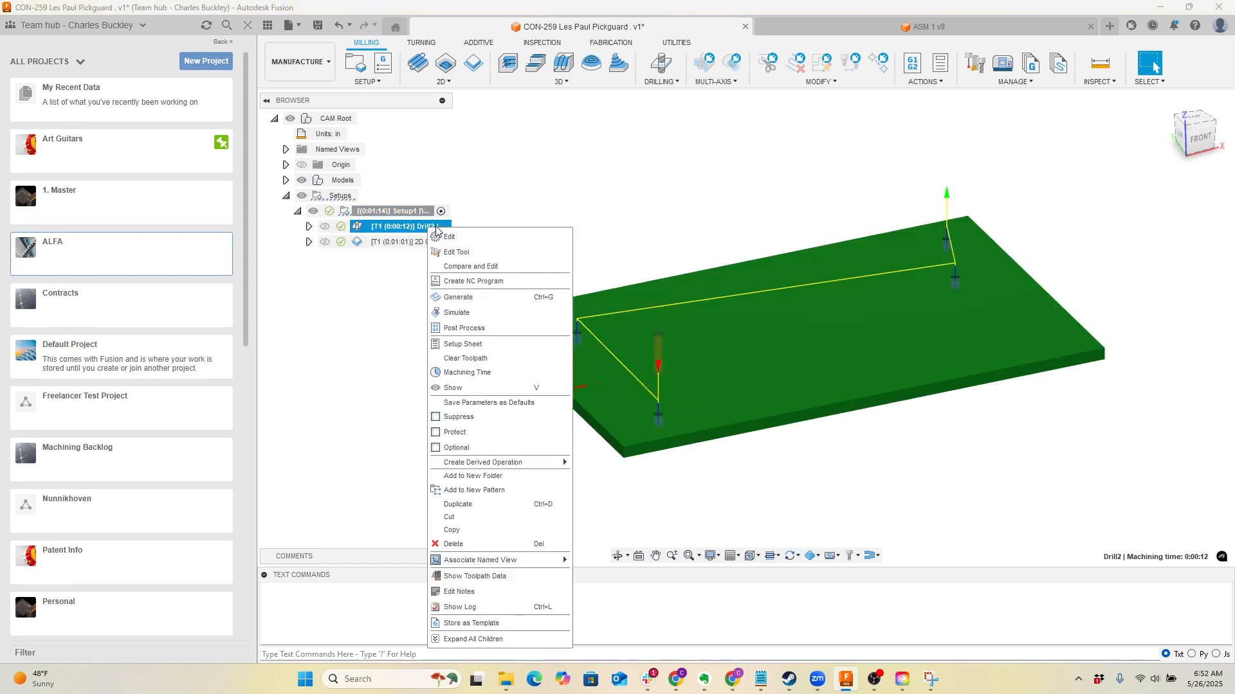
left_click(490, 329)
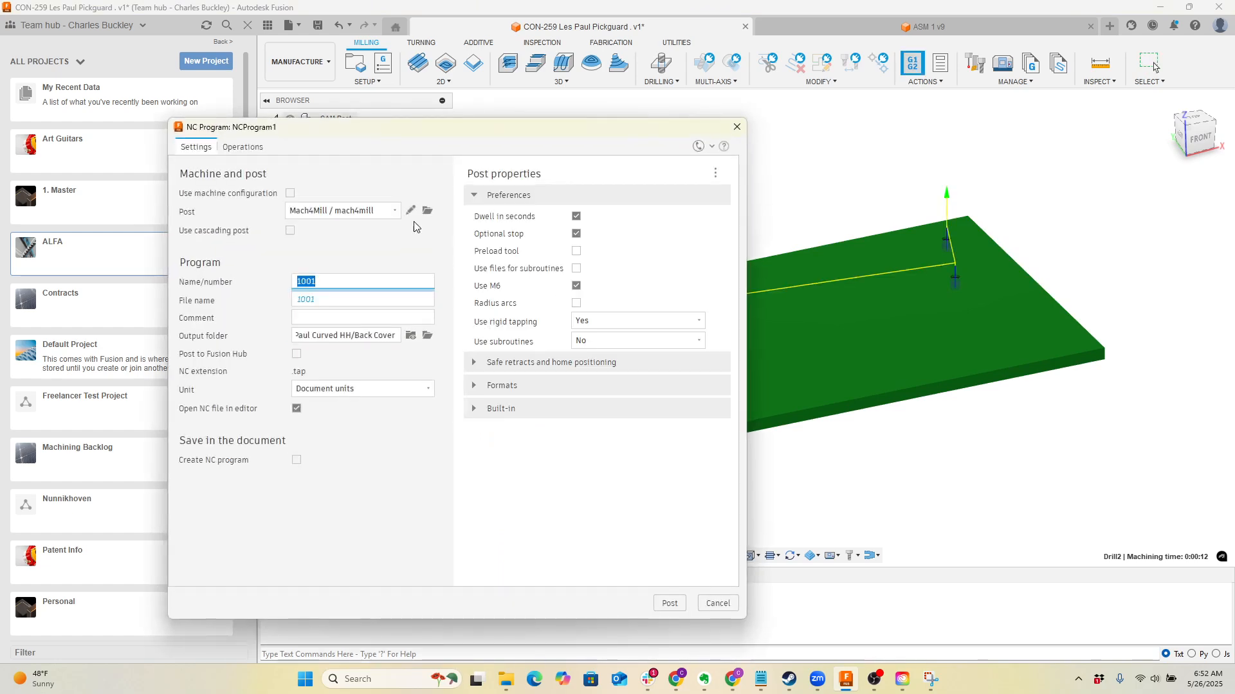
left_click(350, 219)
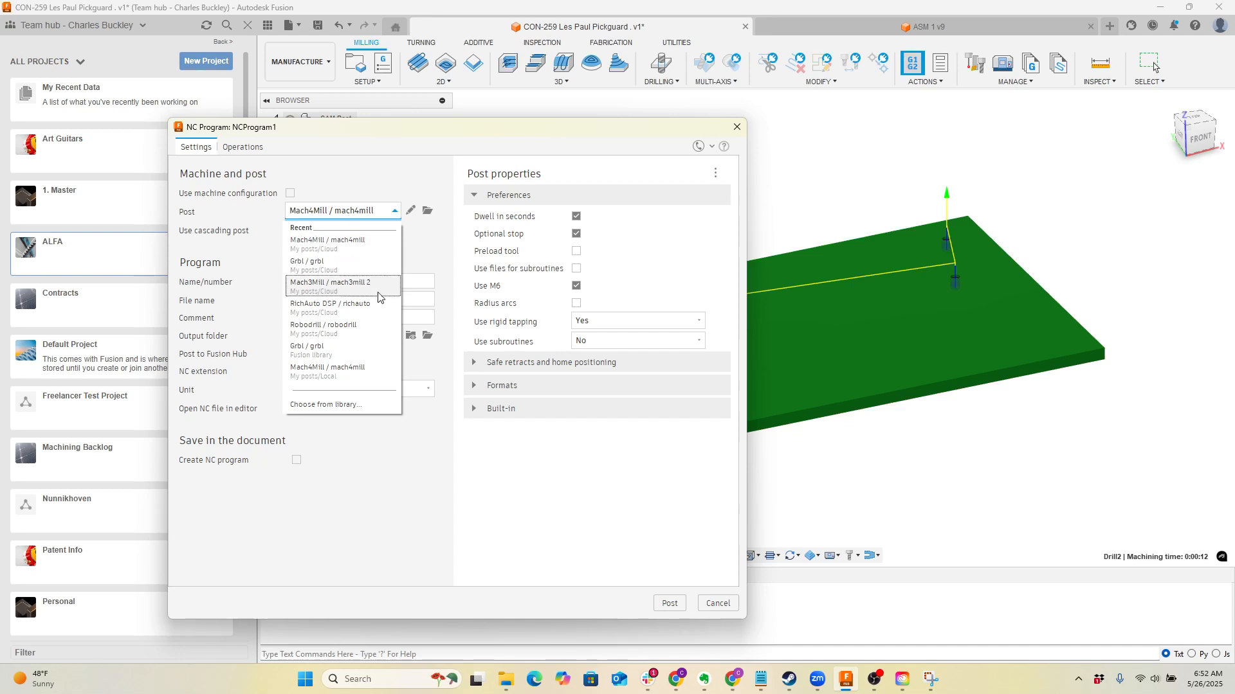
left_click(378, 248)
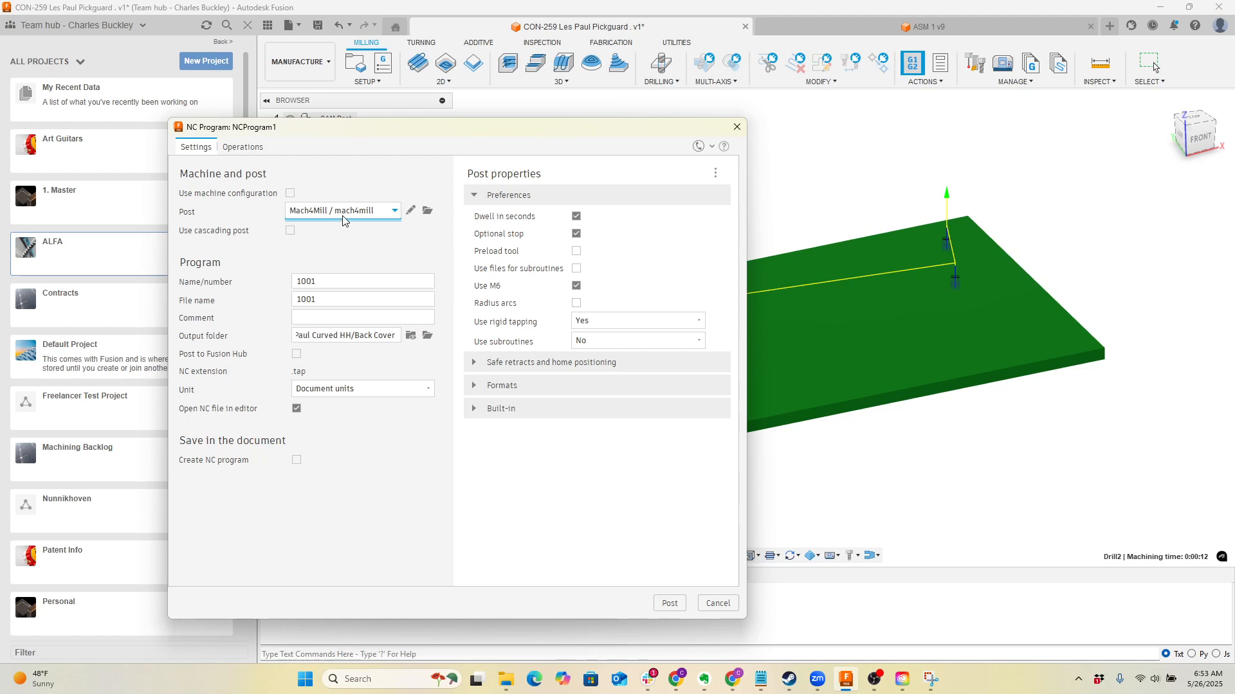
left_click(353, 217)
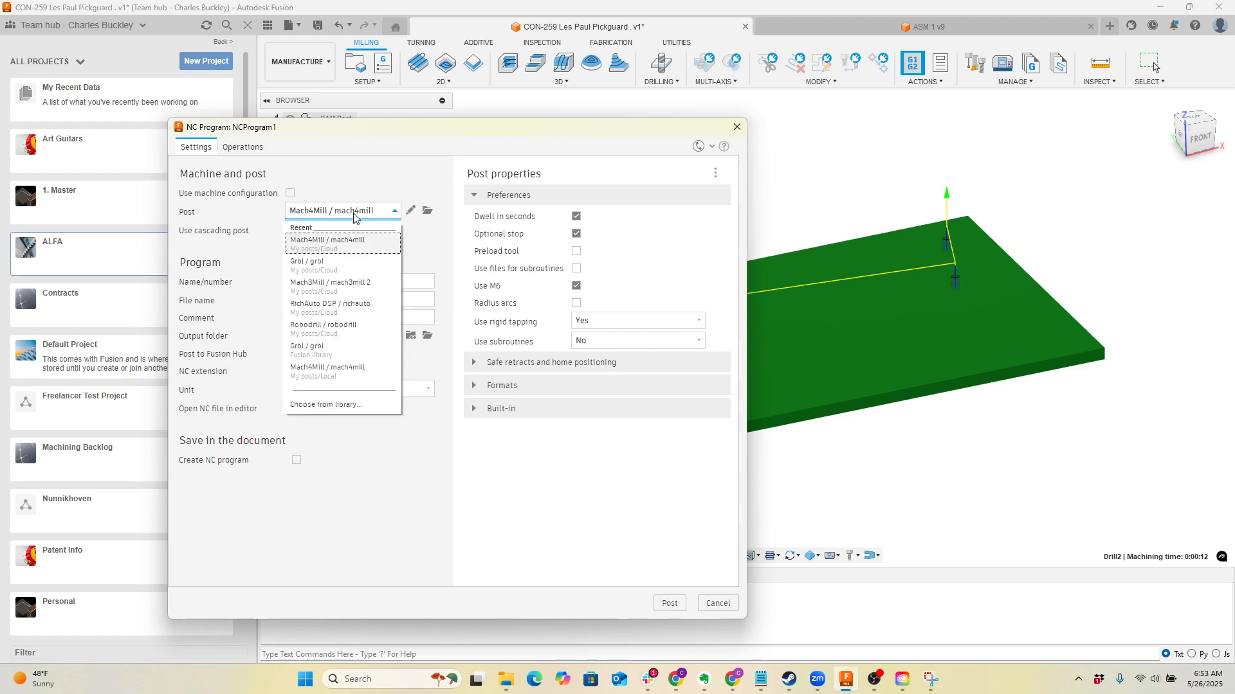
left_click(354, 217)
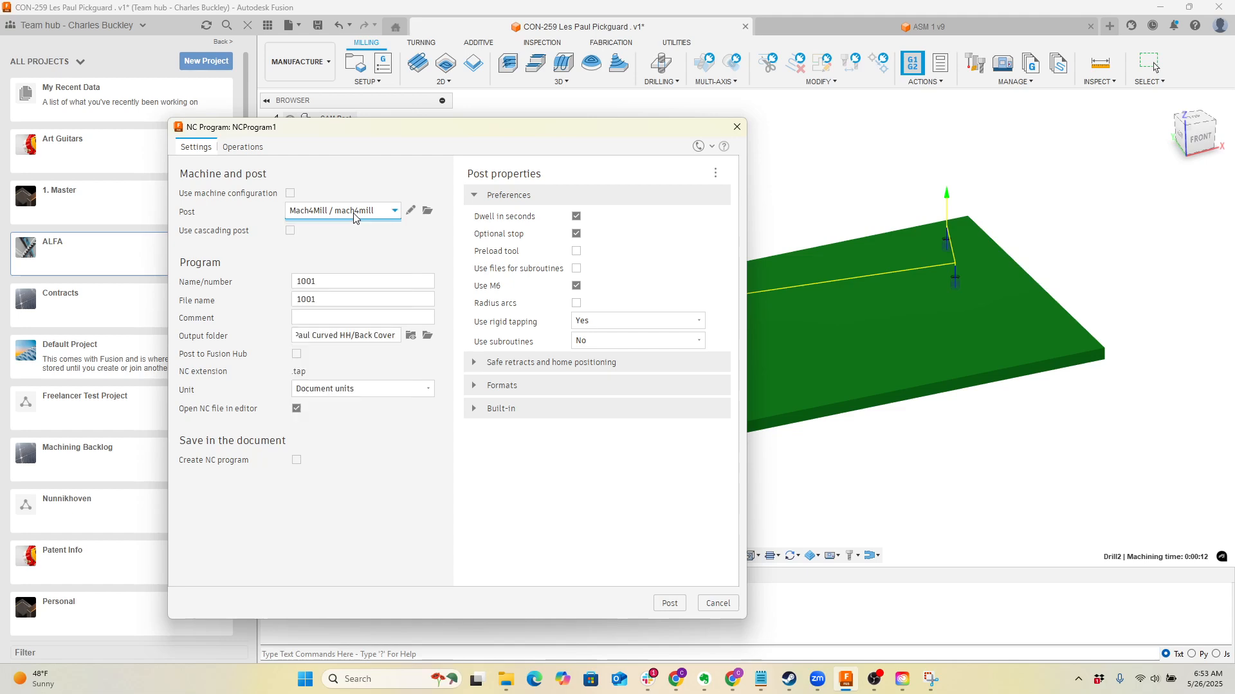
left_click(718, 604)
left_click(828, 480)
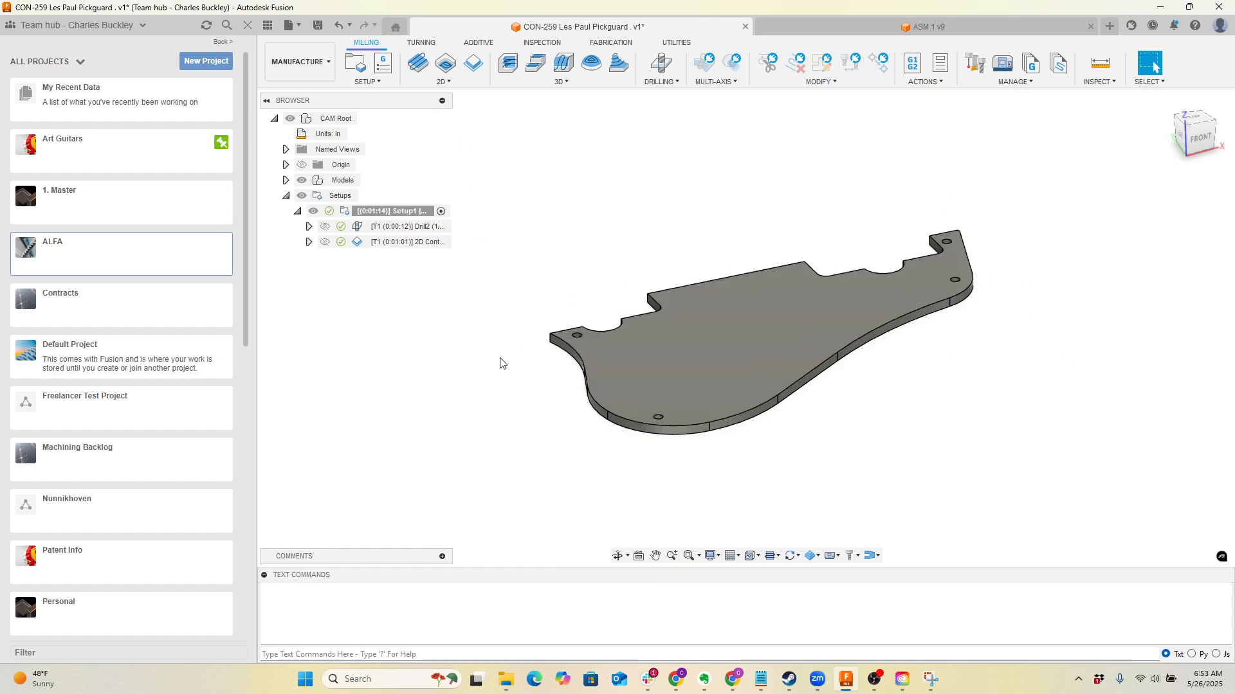
left_click_drag(490, 181, 504, 205)
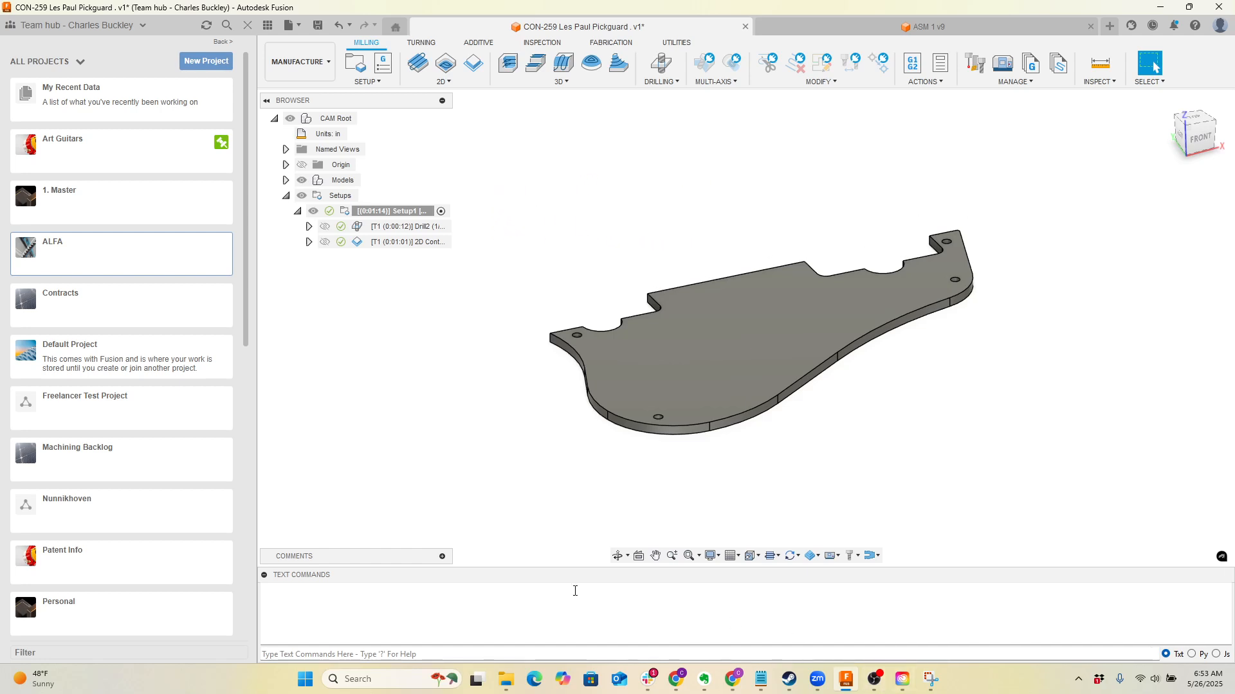